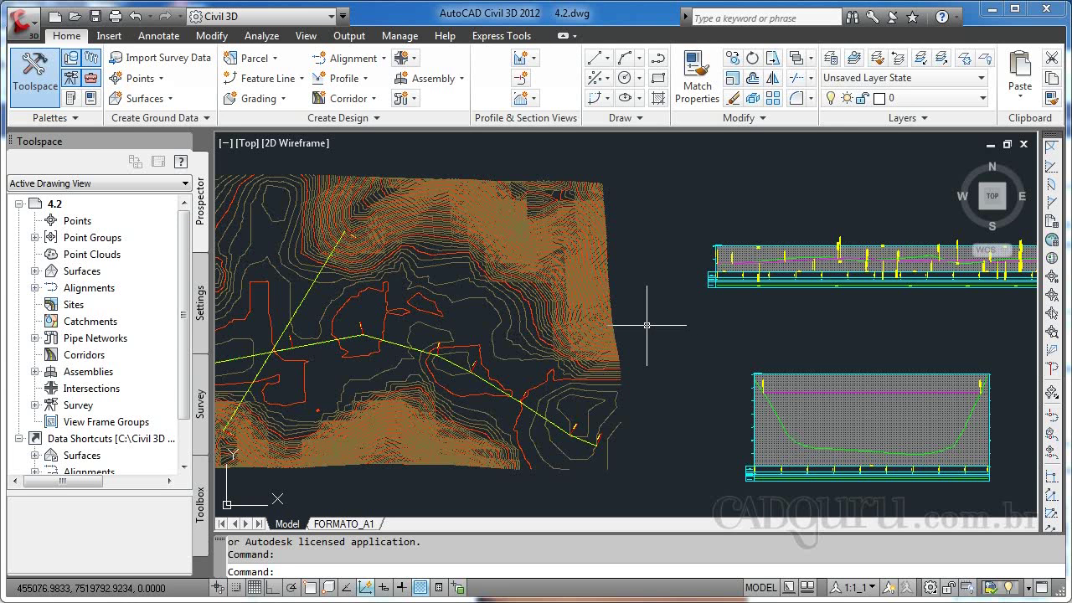
Zoom to the drawing extents to bring the terrain surface and both profile views into sight
mouse_move(644, 327)
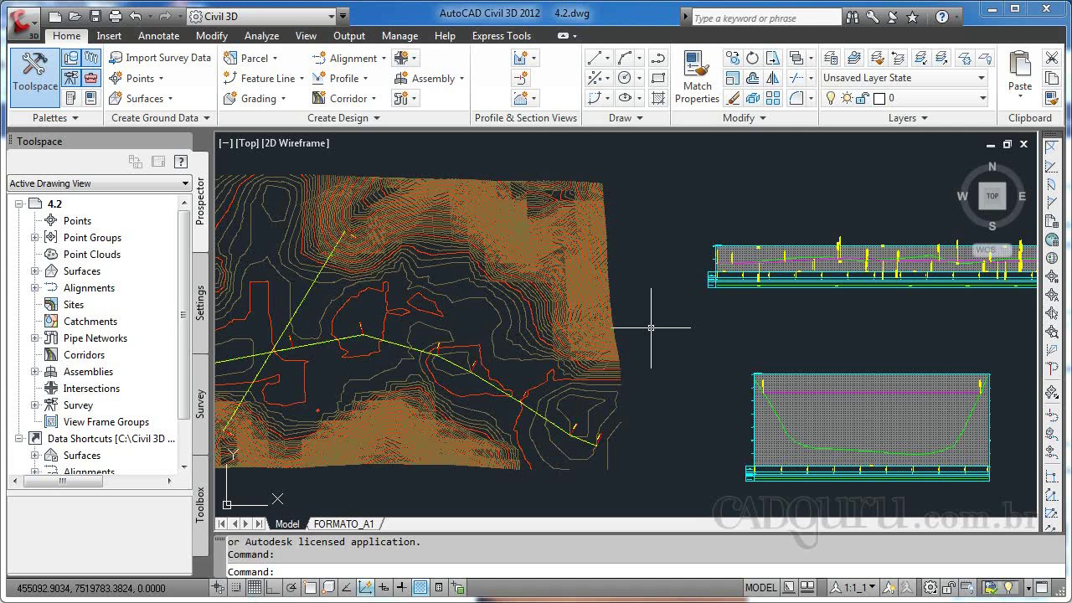
type("z")
key("Return")
type("e")
key("Return")
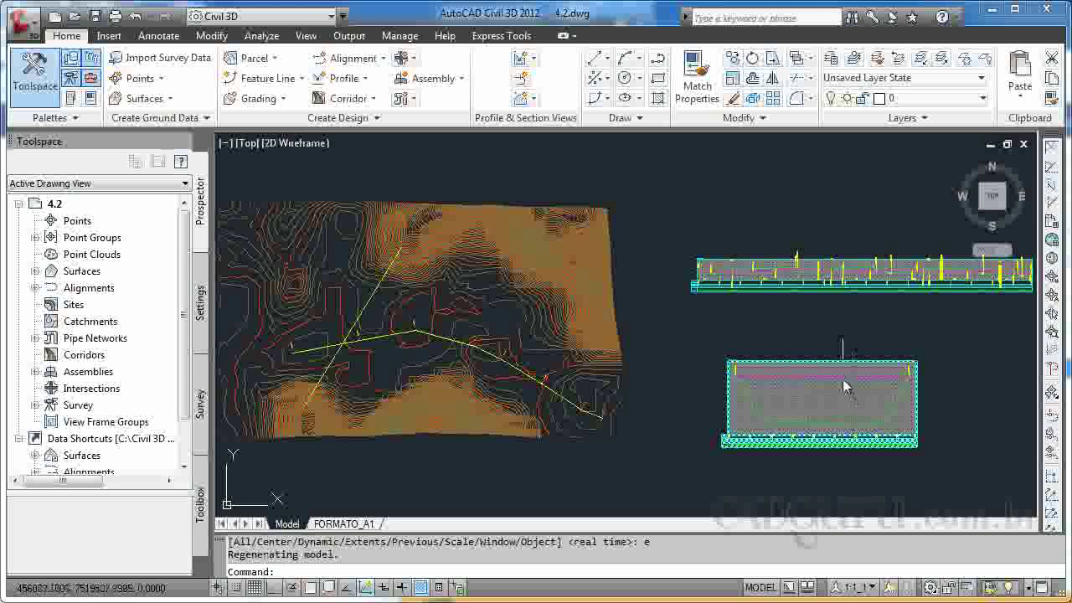
Examine the PERFIL Rua 1 profile view, checking the terrain line, the design grade and the vertical curve labels
mouse_move(770, 359)
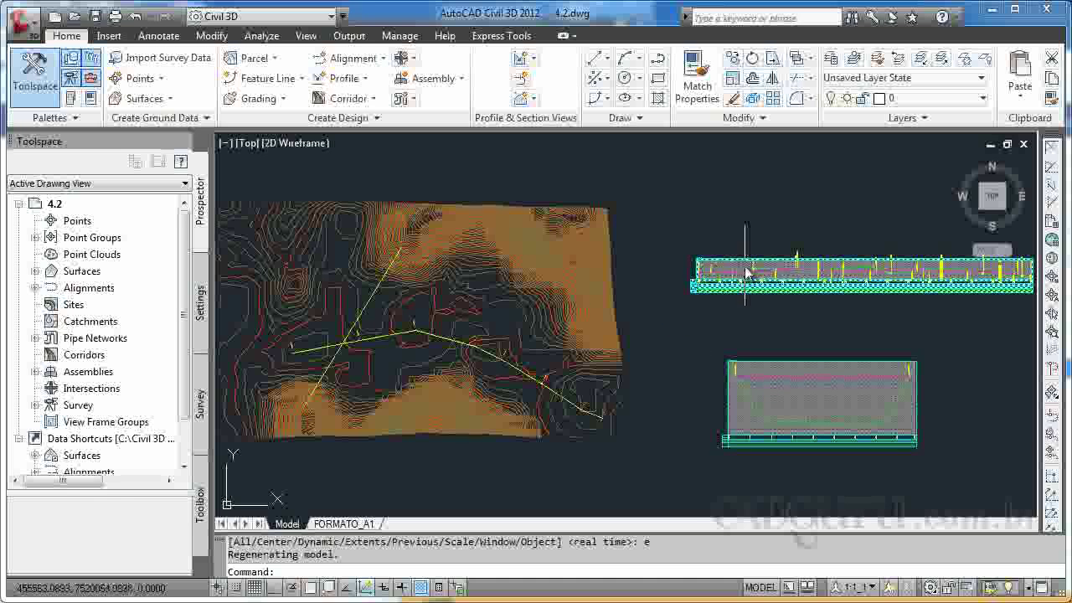
scroll(743, 271, "up", 8)
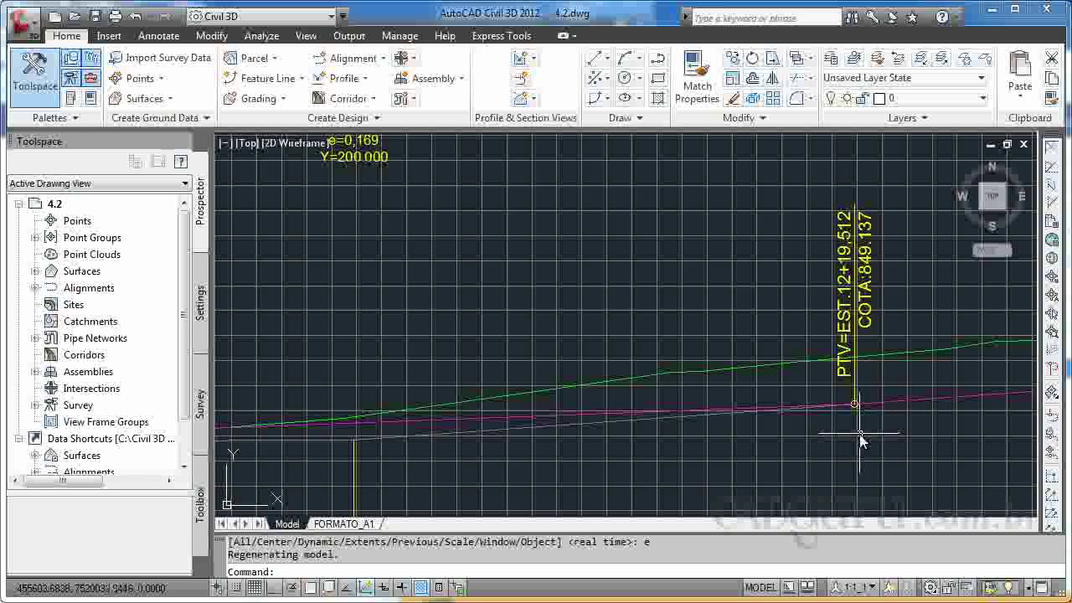
scroll(854, 422, "down", 3)
middle_click_drag(545, 393, 567, 371)
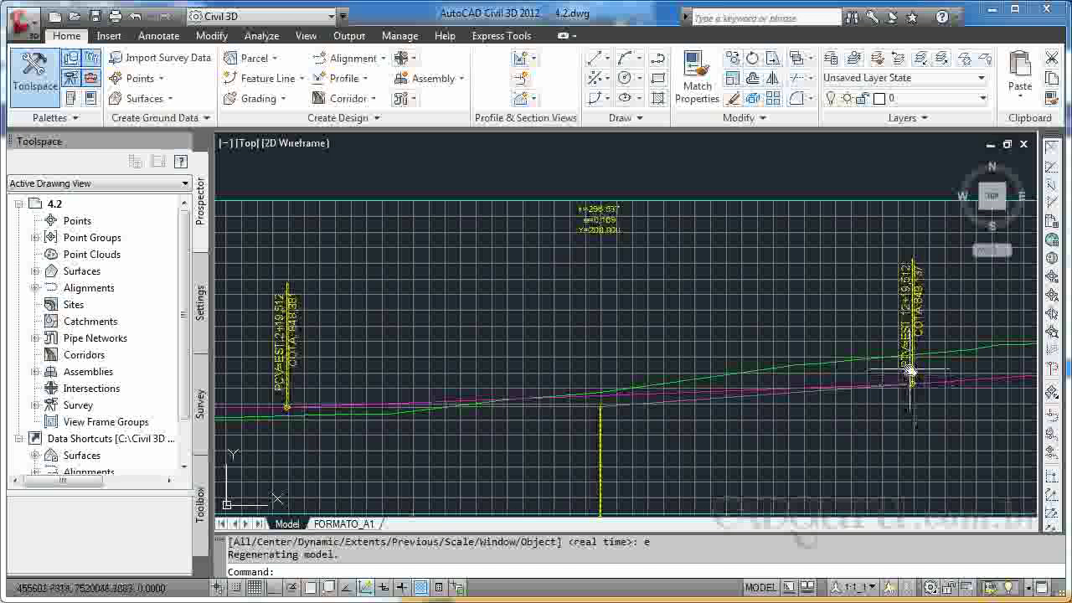
scroll(360, 363, "down", 2)
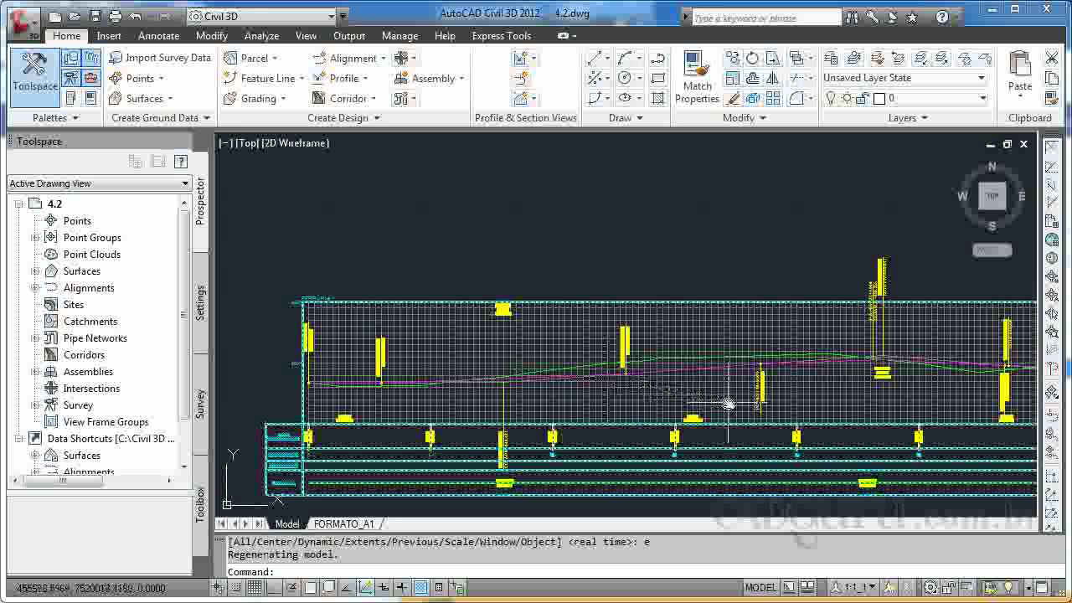
scroll(310, 359, "up", 3)
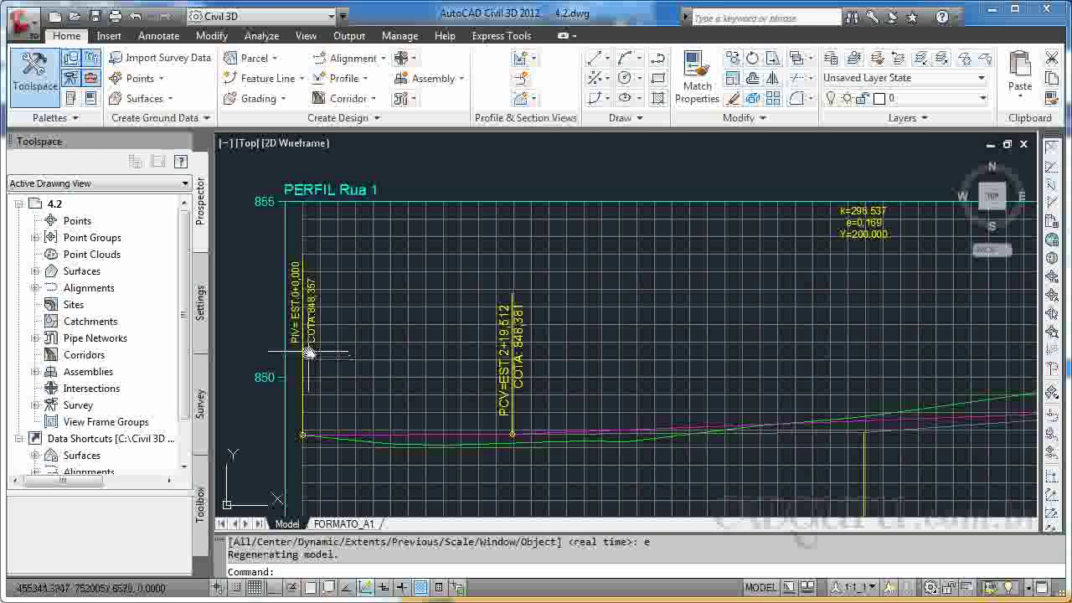
scroll(835, 426, "down", 5)
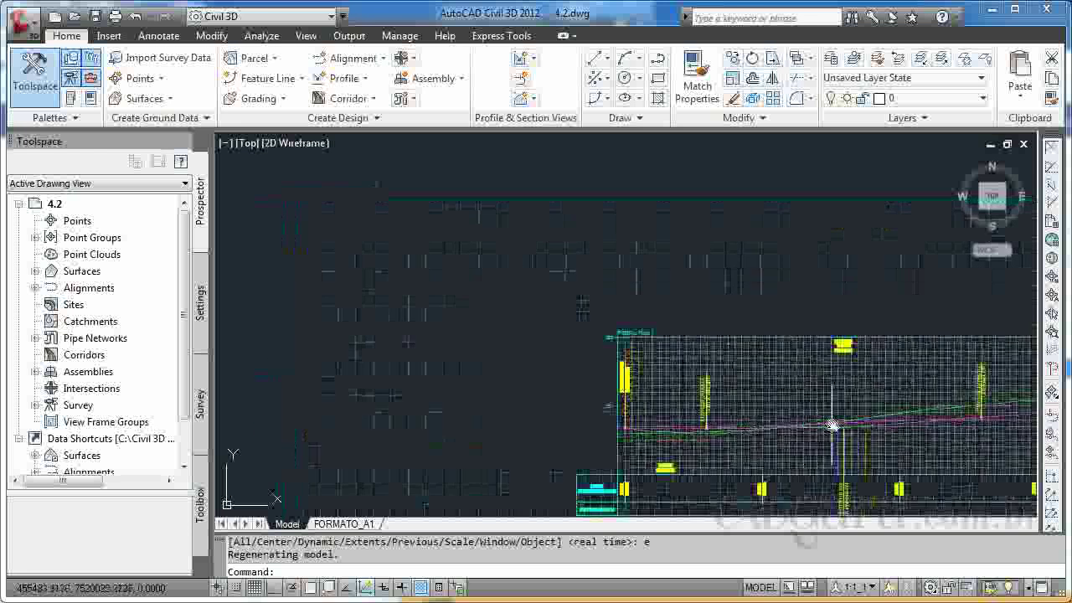
scroll(925, 434, "up", 3)
middle_click_drag(930, 377, 729, 331)
scroll(729, 331, "up", 5)
Select the Greide- Rua 1 profile and examine its PVI and curve grips between about stations 23 and 34
left_click(722, 334)
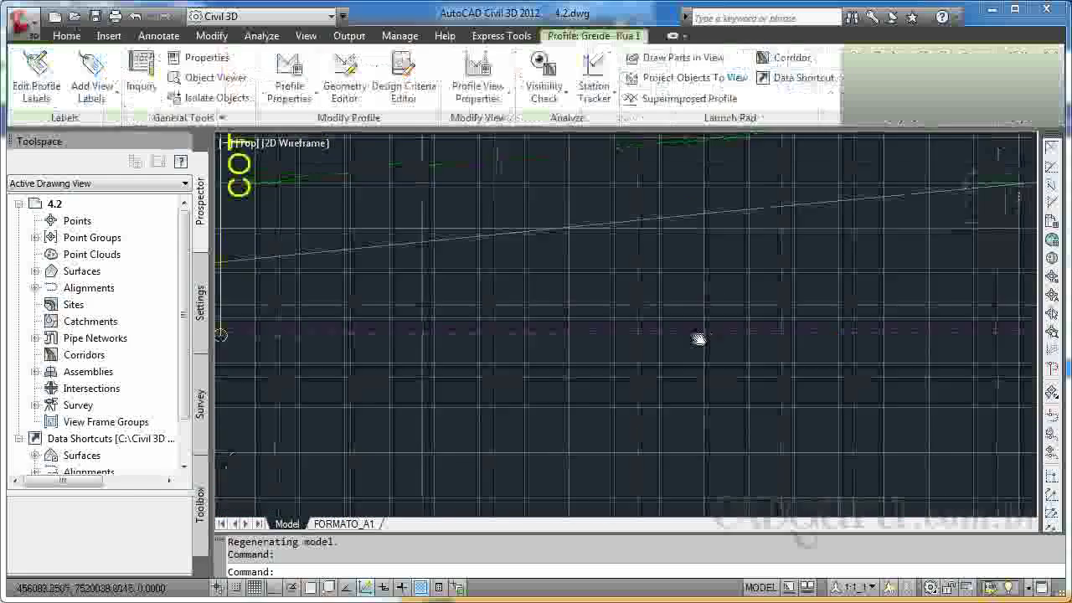
middle_click_drag(357, 356, 503, 378)
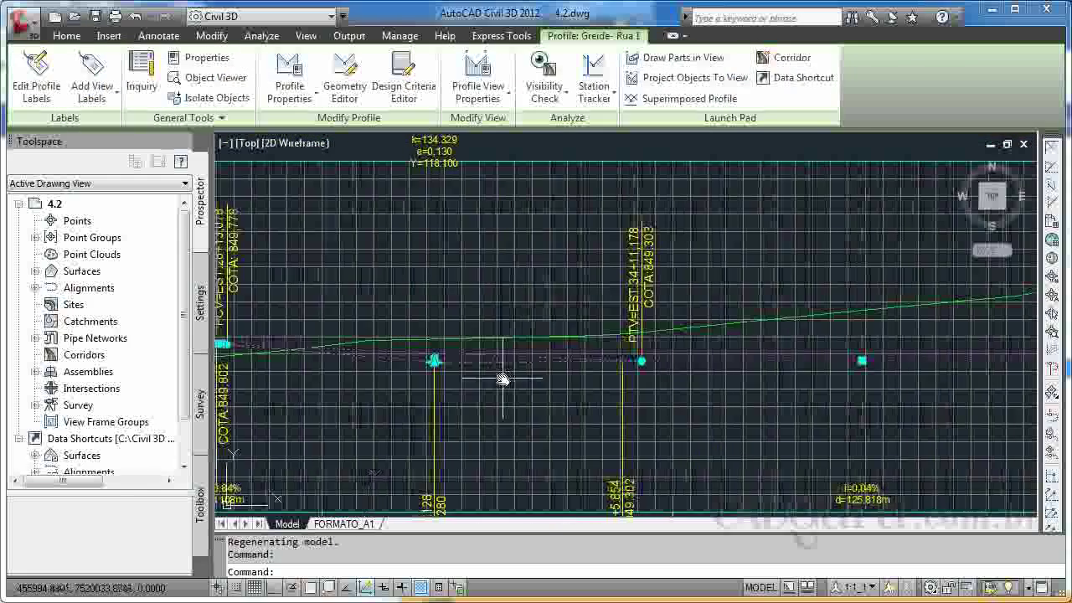
scroll(431, 364, "up", 5)
scroll(431, 369, "down", 6)
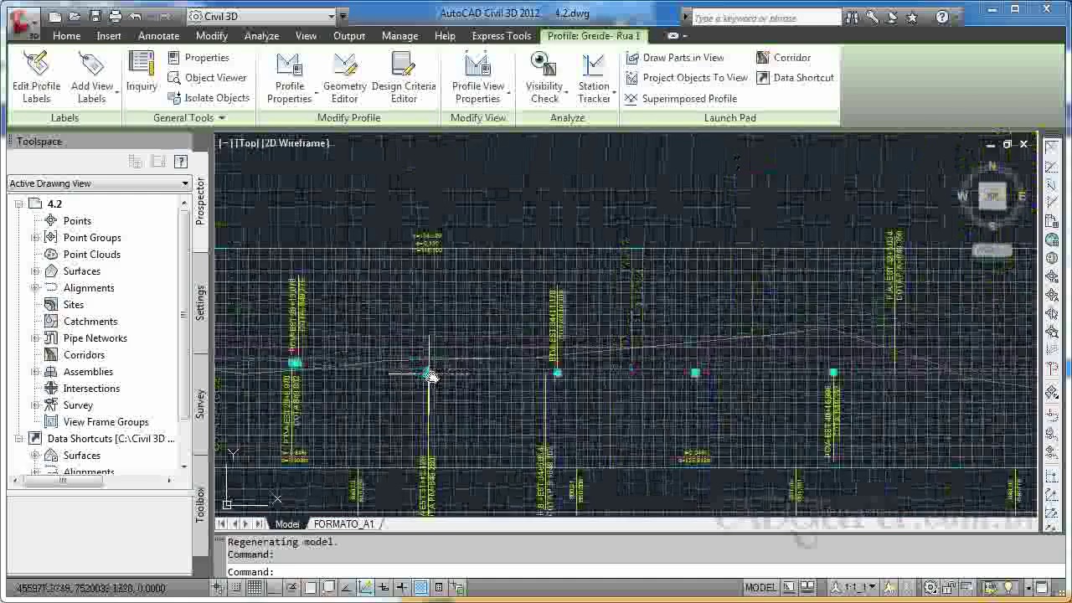
scroll(424, 375, "up", 7)
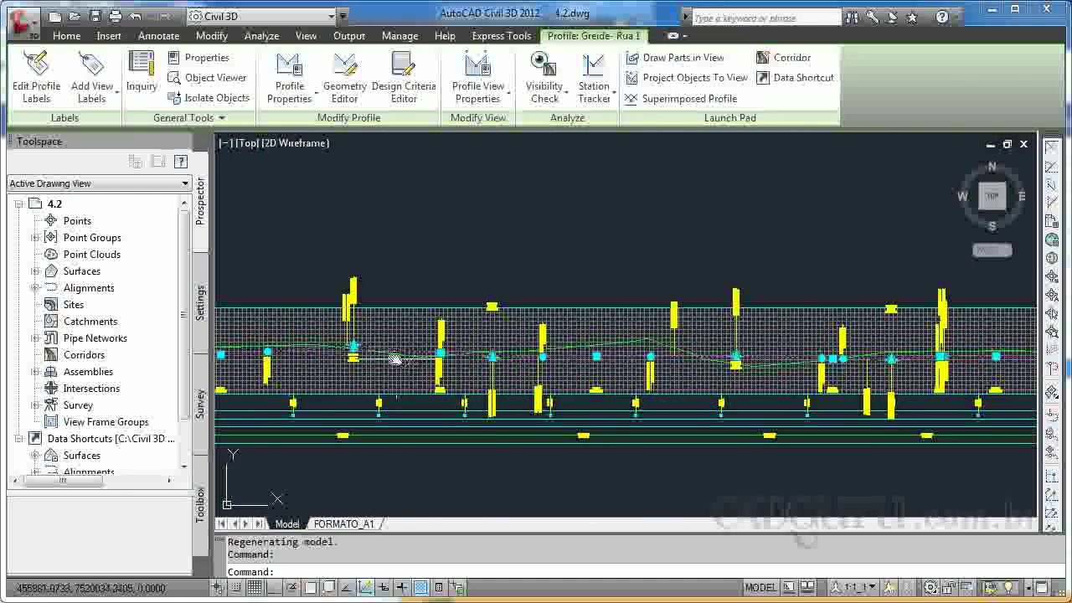
middle_click_drag(541, 383, 581, 476)
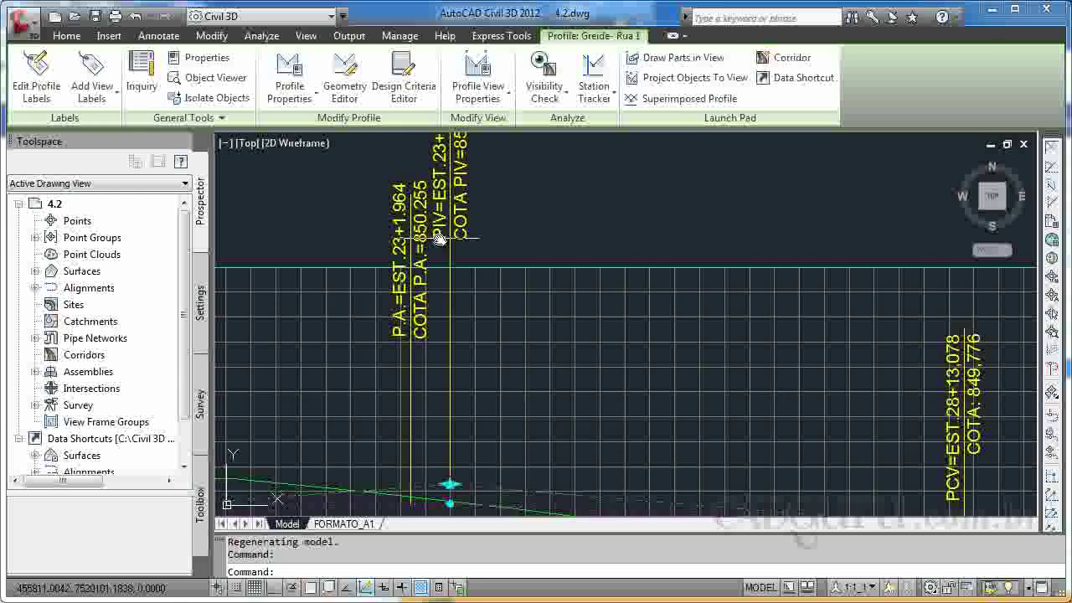
middle_click_drag(503, 408, 606, 275)
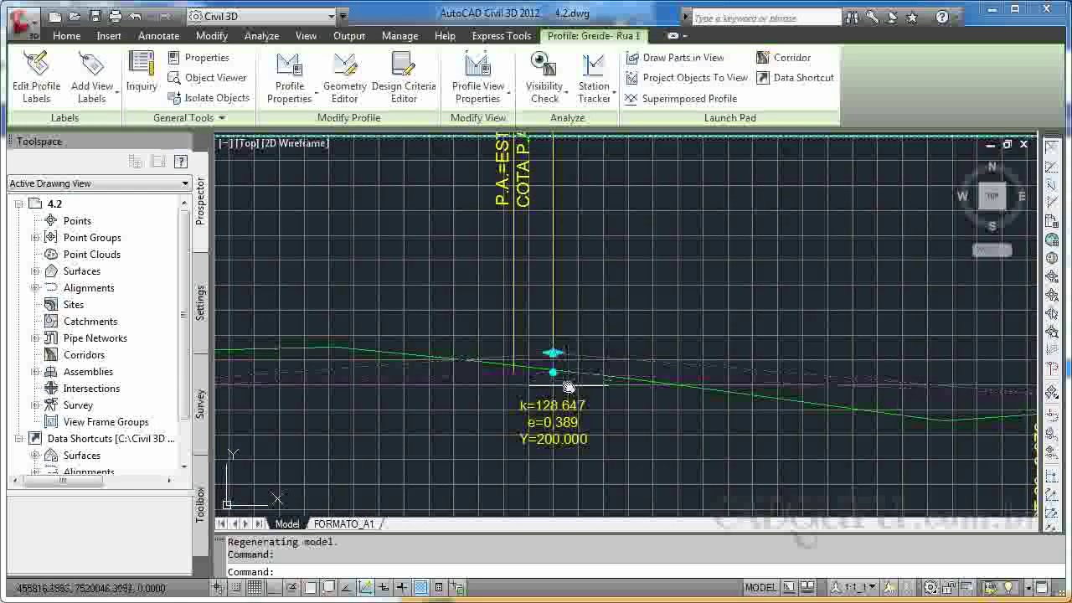
scroll(568, 387, "up", 5)
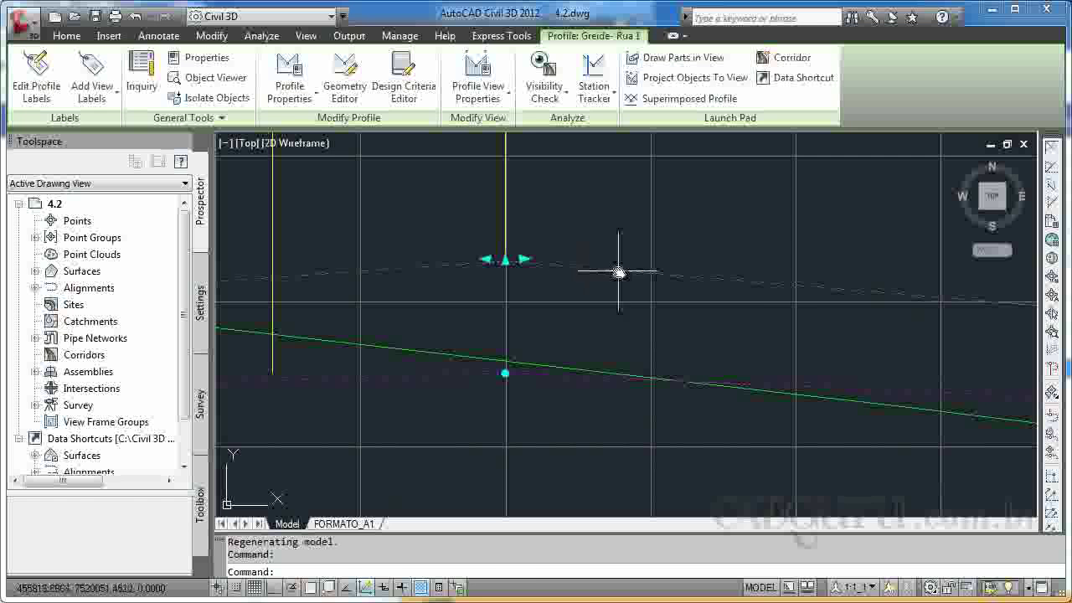
Reposition the PVI near station 23 by sliding it back along its outgoing tangent and then raising it above the terrain line
left_click(518, 260)
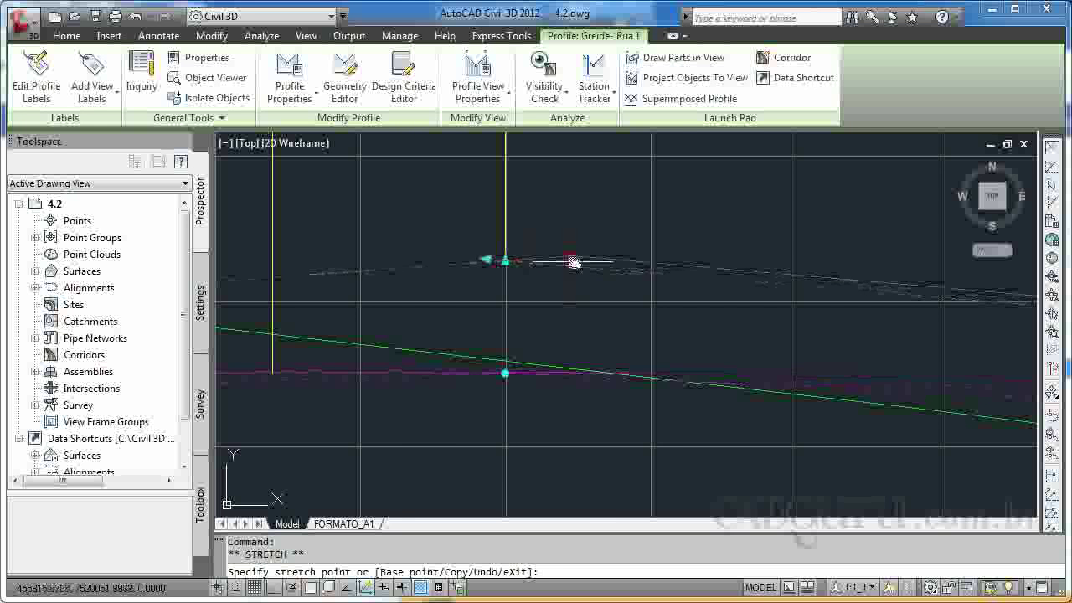
left_click(408, 252)
left_click(409, 252)
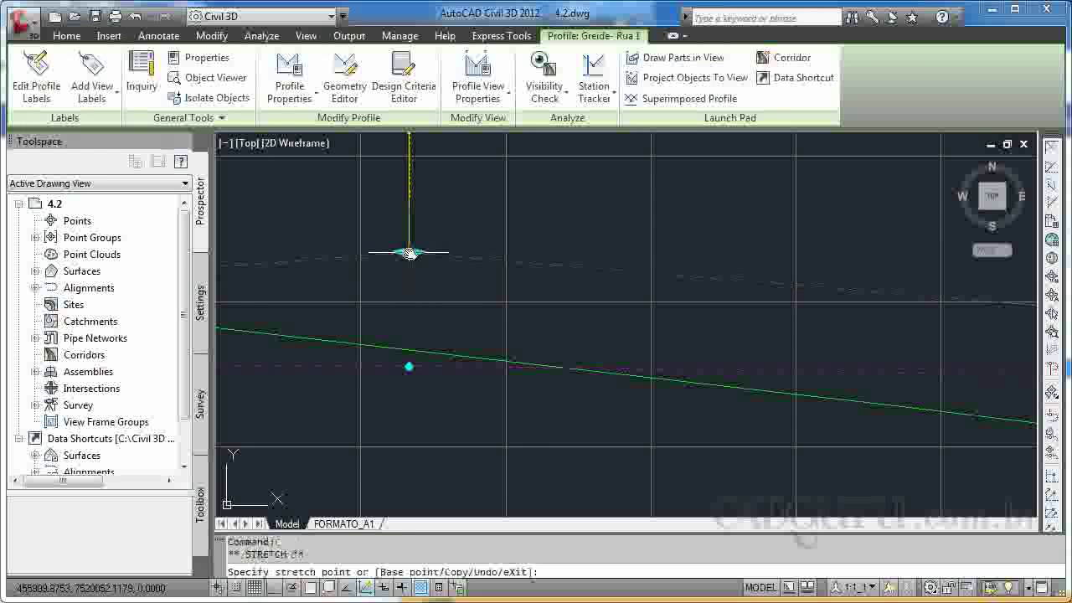
left_click(419, 184)
left_click(426, 317)
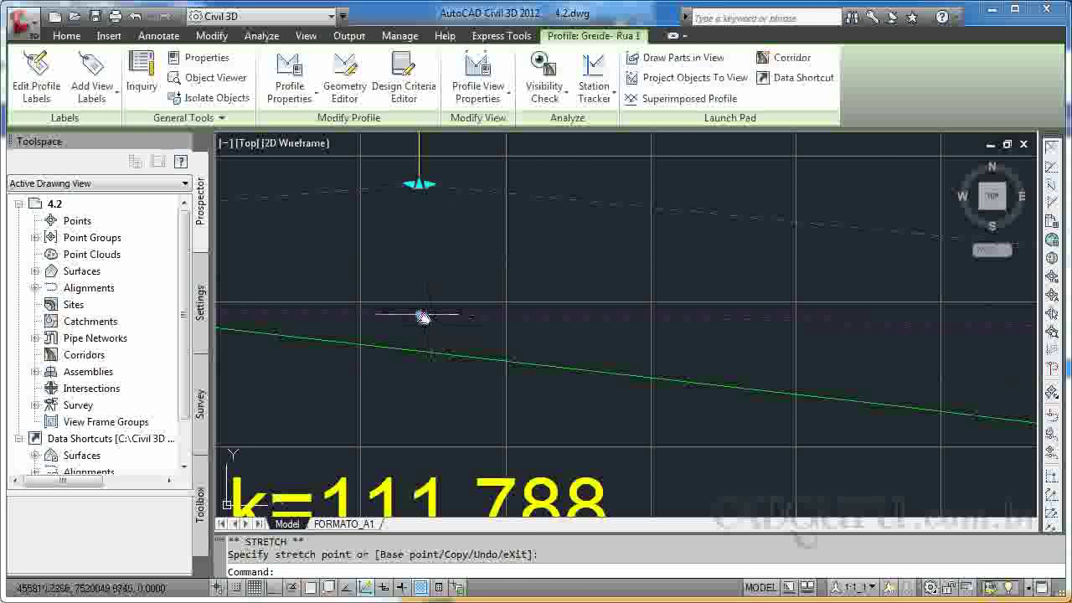
left_click(420, 316)
left_click(420, 316)
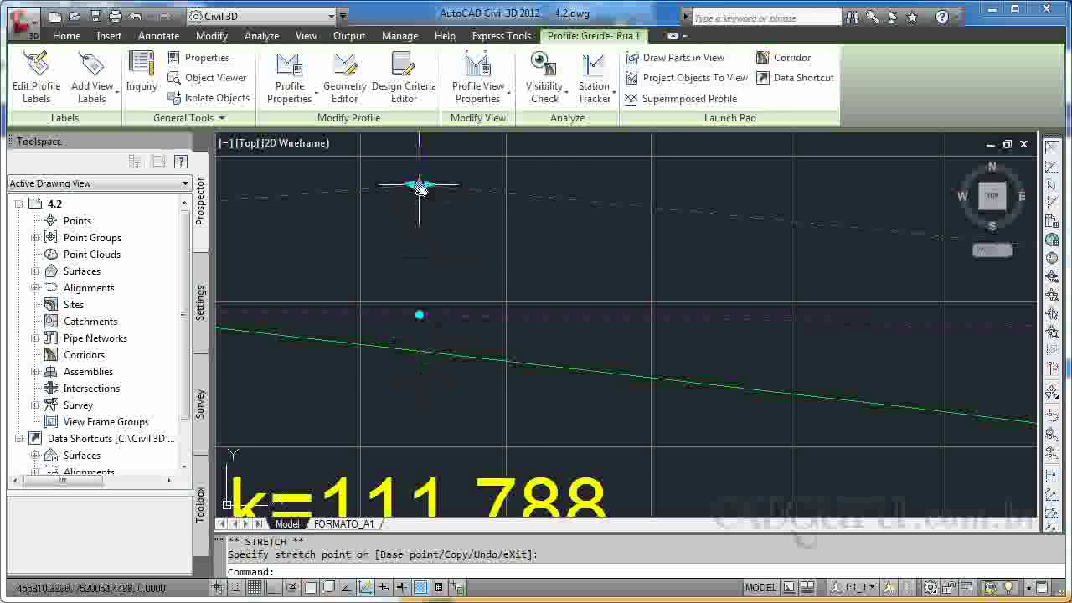
middle_click_drag(419, 192, 426, 233)
scroll(556, 287, "down", 5)
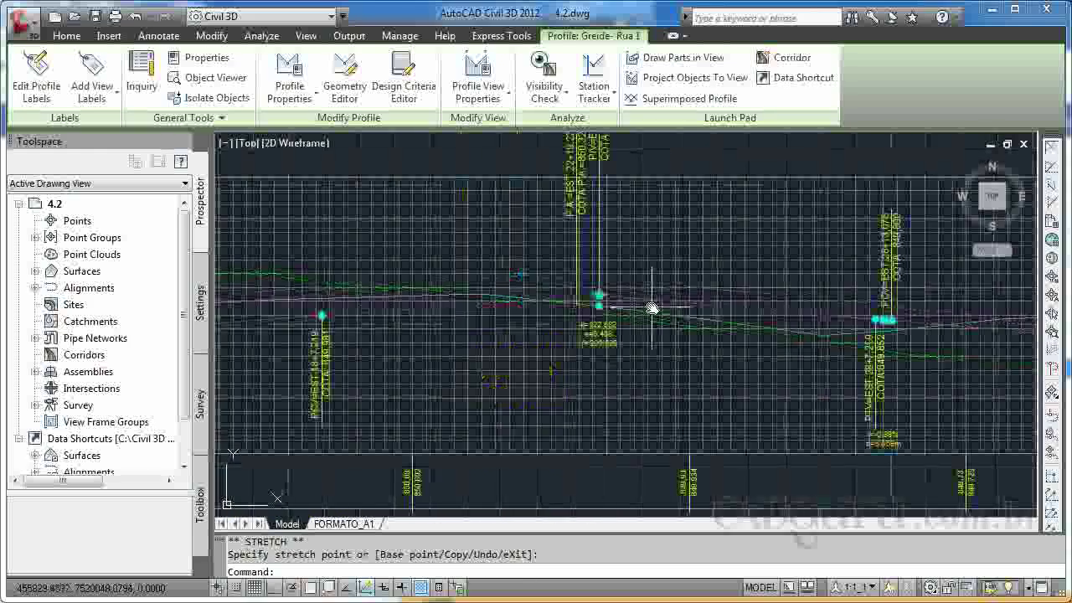
Lower the PVI near station 31+12 to about station 31+14, elevation 849.12, and clear the profile selection
middle_click_drag(591, 310, 352, 337)
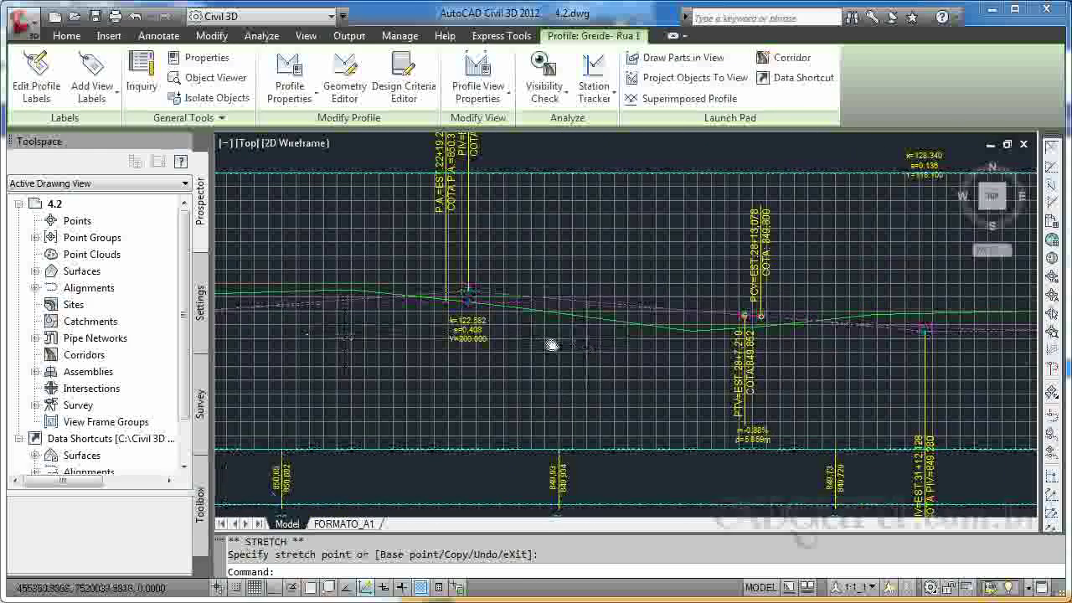
middle_click_drag(581, 344, 546, 354)
scroll(627, 335, "up", 5)
scroll(645, 333, "up", 3)
left_click(762, 273)
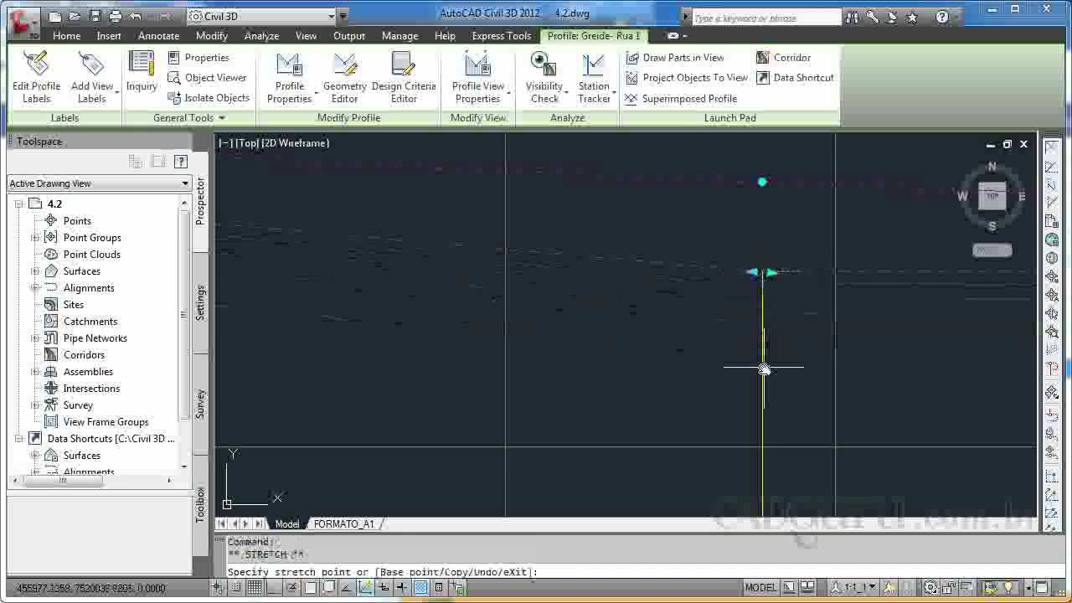
scroll(780, 326, "down", 4)
scroll(823, 335, "up", 5)
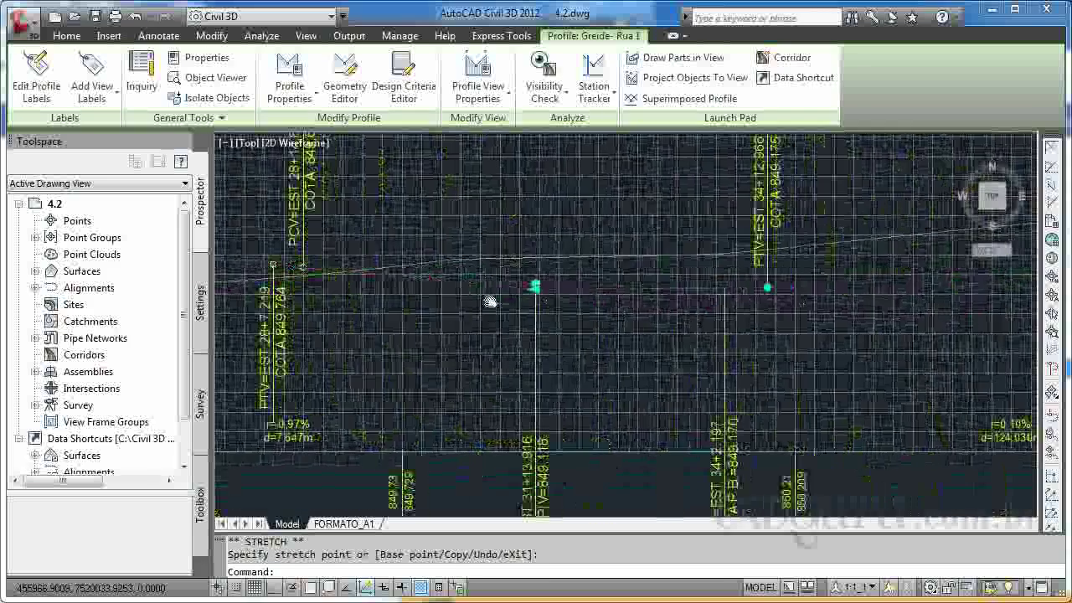
scroll(519, 293, "up", 4)
scroll(519, 293, "down", 2)
key("Escape")
key("Escape")
scroll(519, 293, "down", 2)
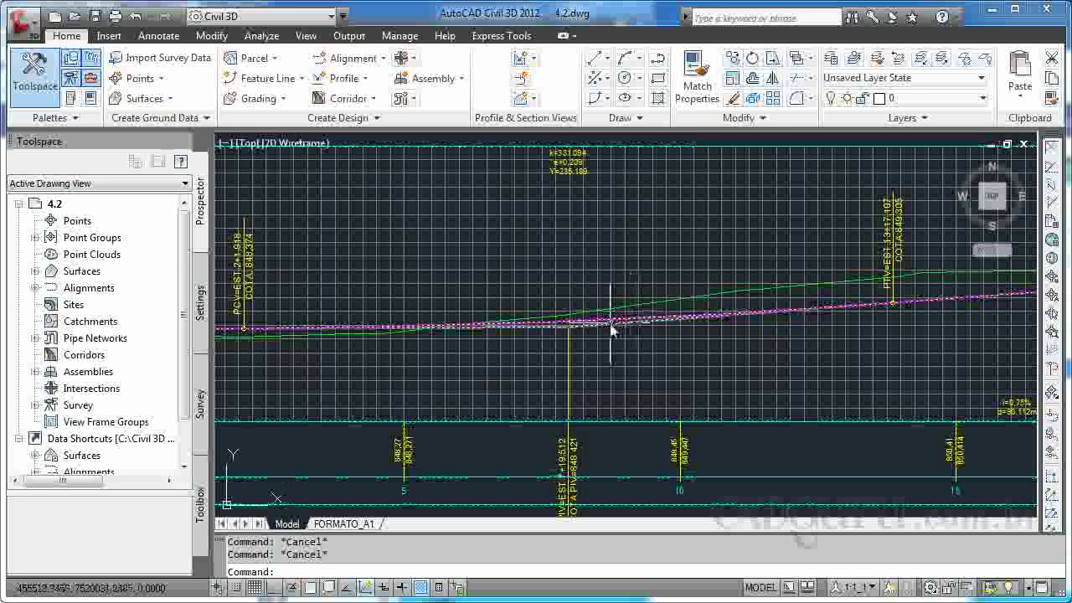
Open the Greide- Rua 1 geometry for editing and insert seven rising PVIs after the PTV near station 13+17, ending at about 0+307.70, elevation 851.12 m
left_click(606, 324)
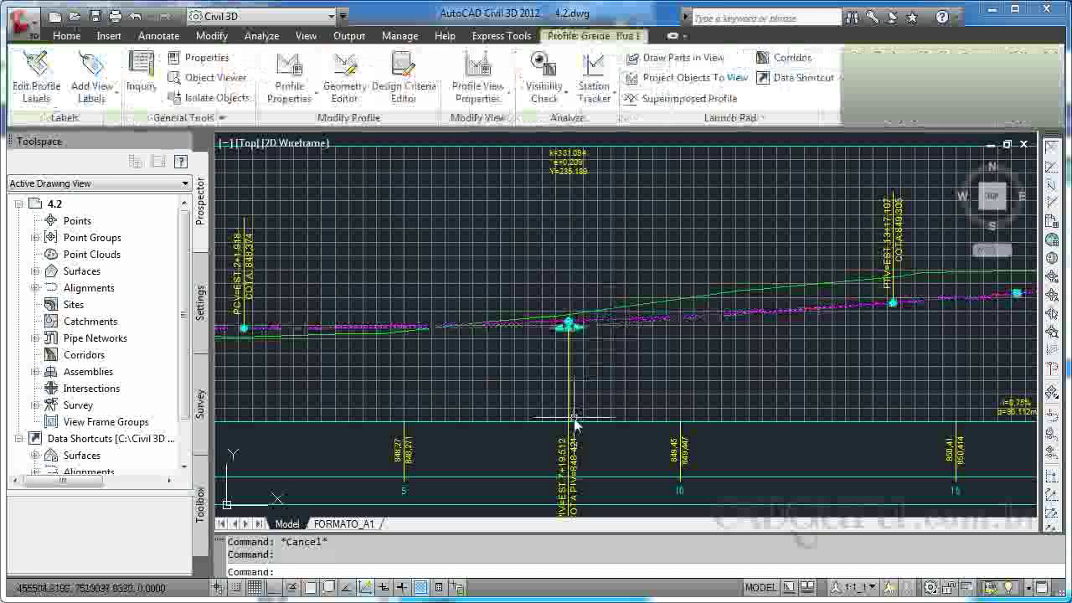
left_click(358, 101)
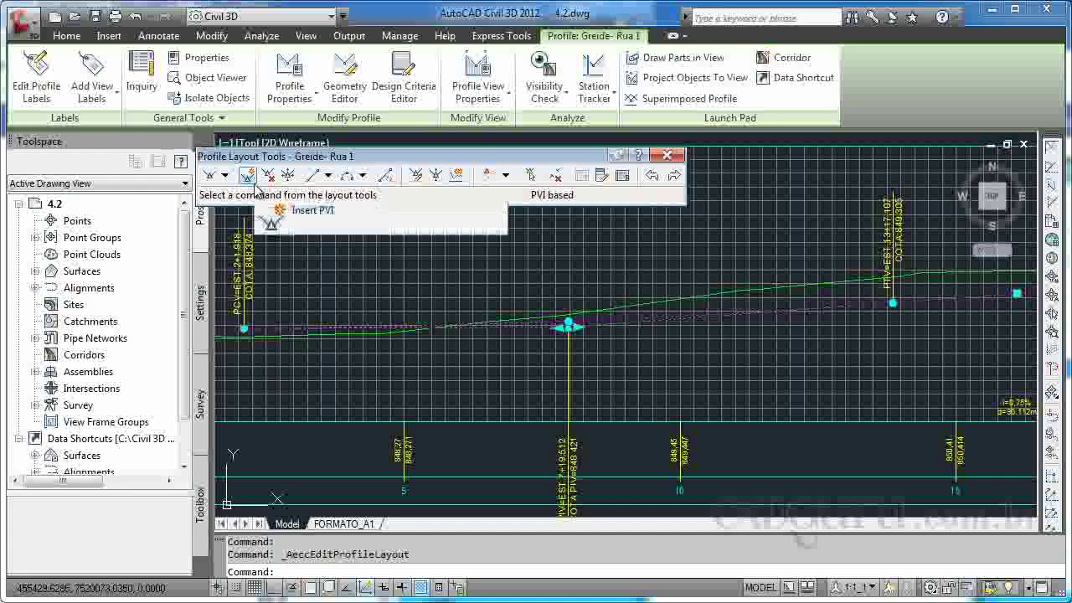
left_click(248, 176)
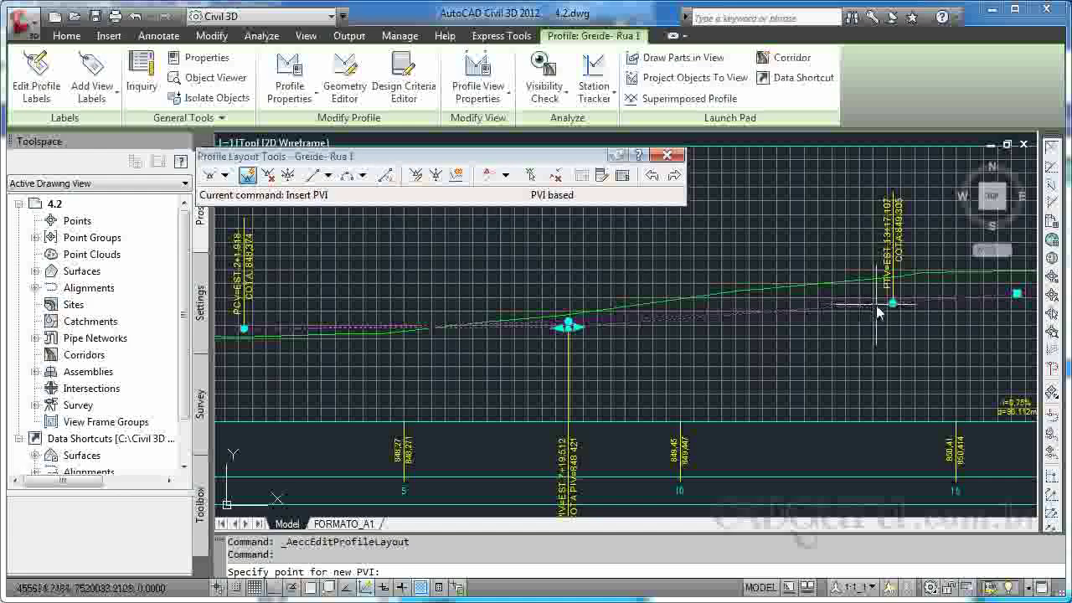
middle_click_drag(900, 306, 553, 430)
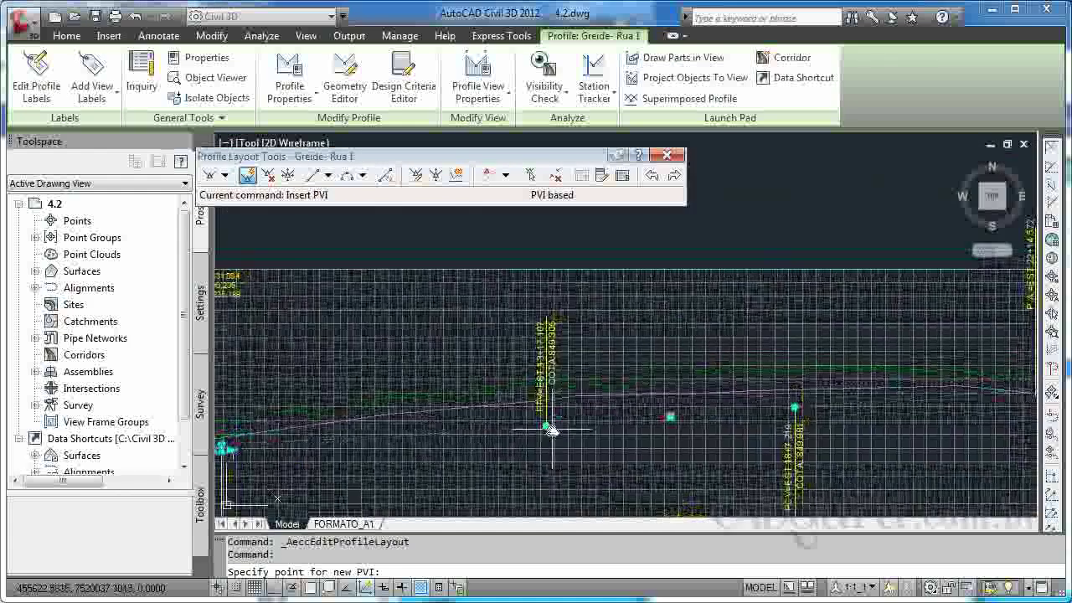
scroll(550, 417, "up", 6)
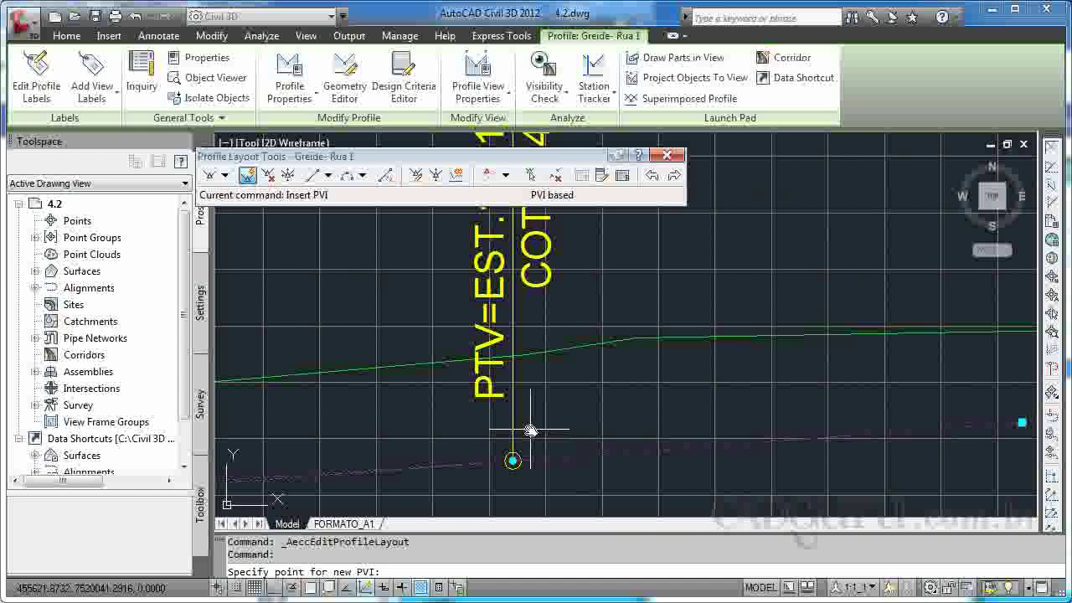
left_click(529, 431)
left_click(569, 388)
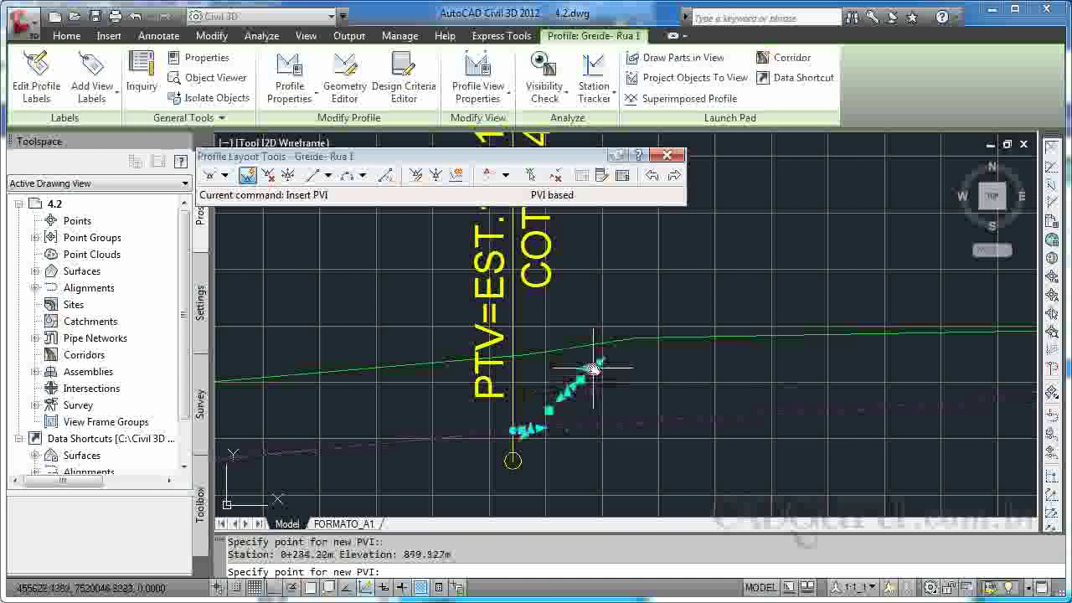
left_click(647, 321)
left_click(704, 294)
left_click(779, 274)
left_click(858, 256)
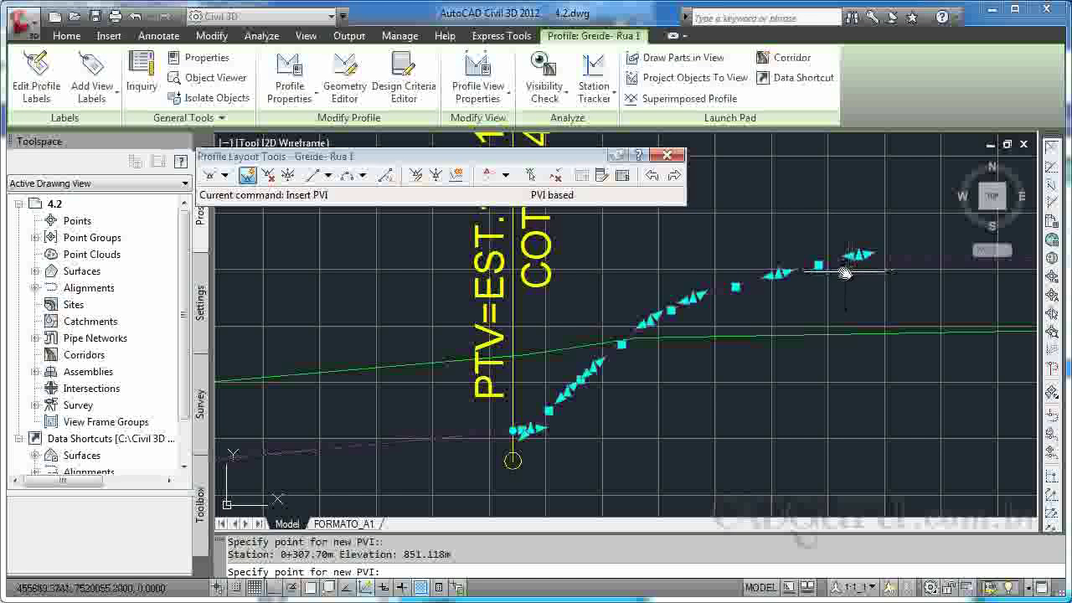
key("Return")
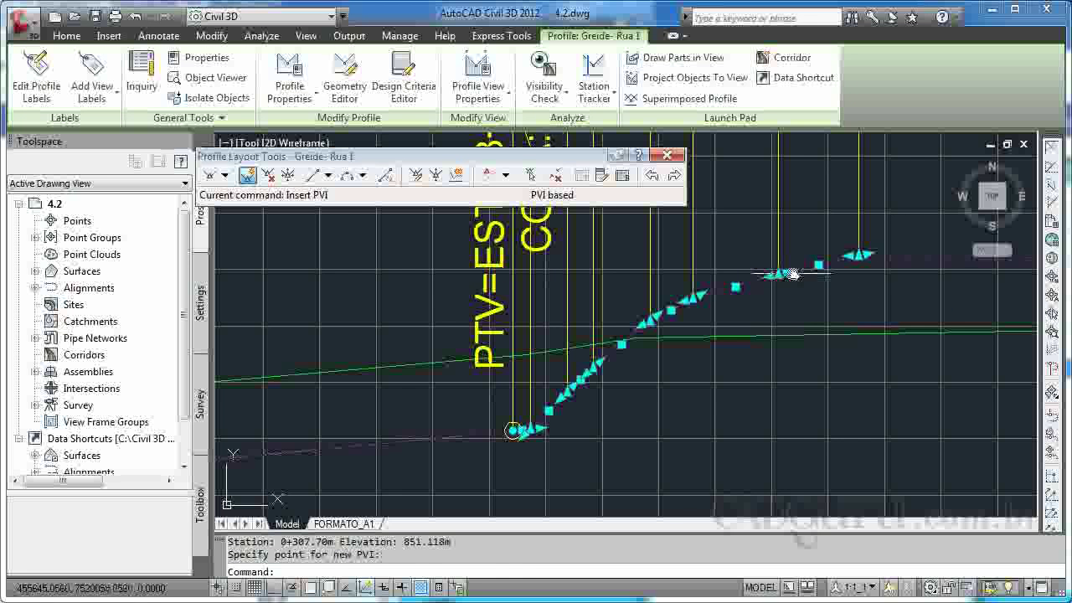
Move the second-to-last inserted PVI forward and lower it to roughly the level of the PVI before it
left_click(783, 272)
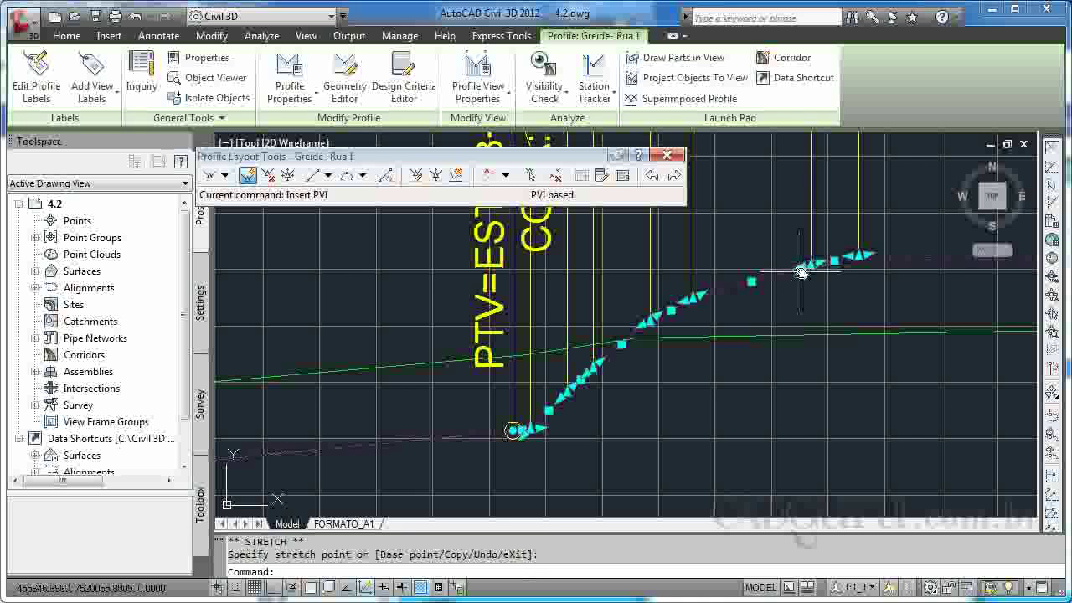
left_click(782, 273)
left_click(783, 271)
left_click(788, 301)
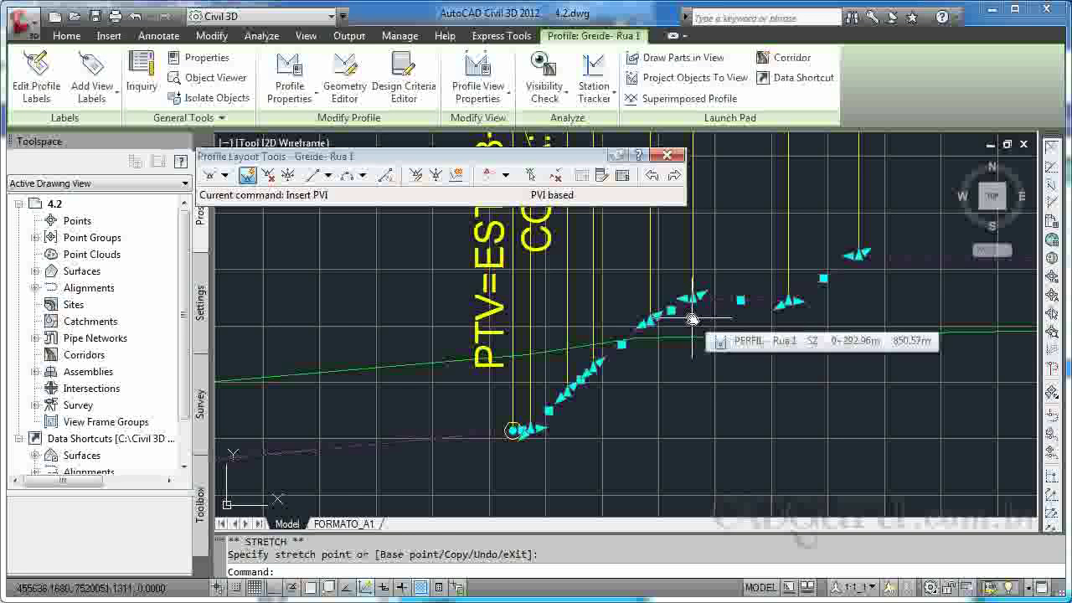
Delete the second-to-last inserted PVI, just before the last rise, from the Greide- Rua 1 profile
left_click(269, 176)
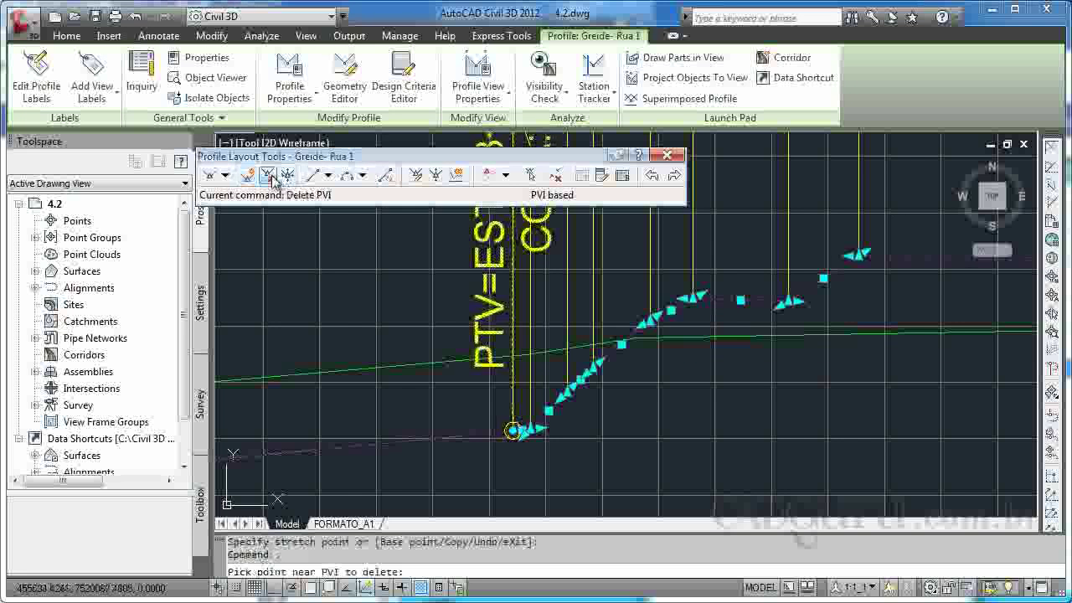
left_click(789, 302)
scroll(796, 360, "down", 6)
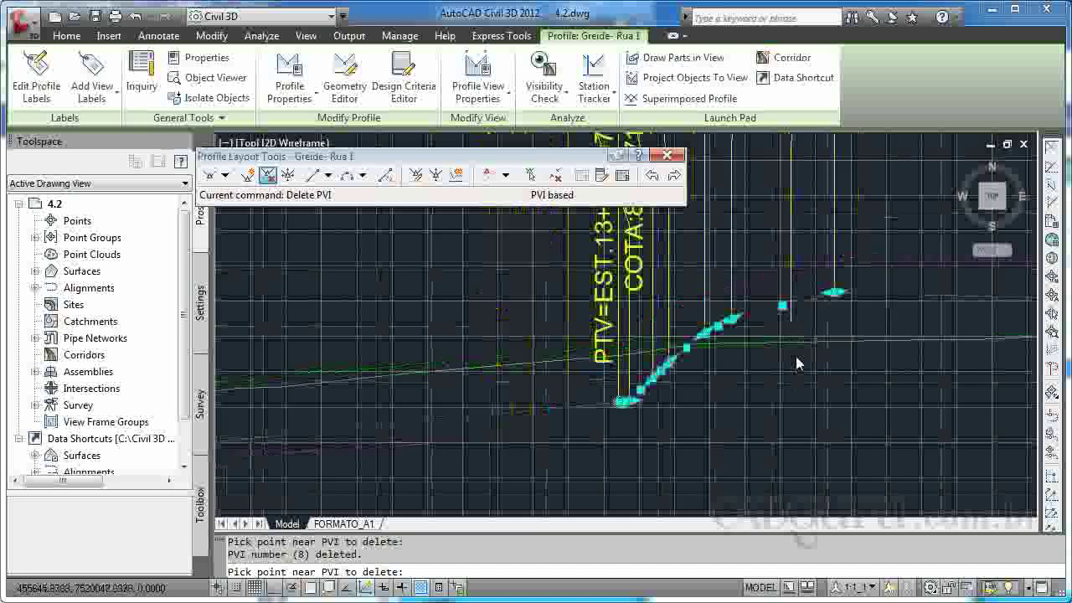
Delete the following PVI, labelled k=275.255, from the Greide- Rua 1 profile and close the Profile Layout Tools
middle_click_drag(764, 355, 681, 355)
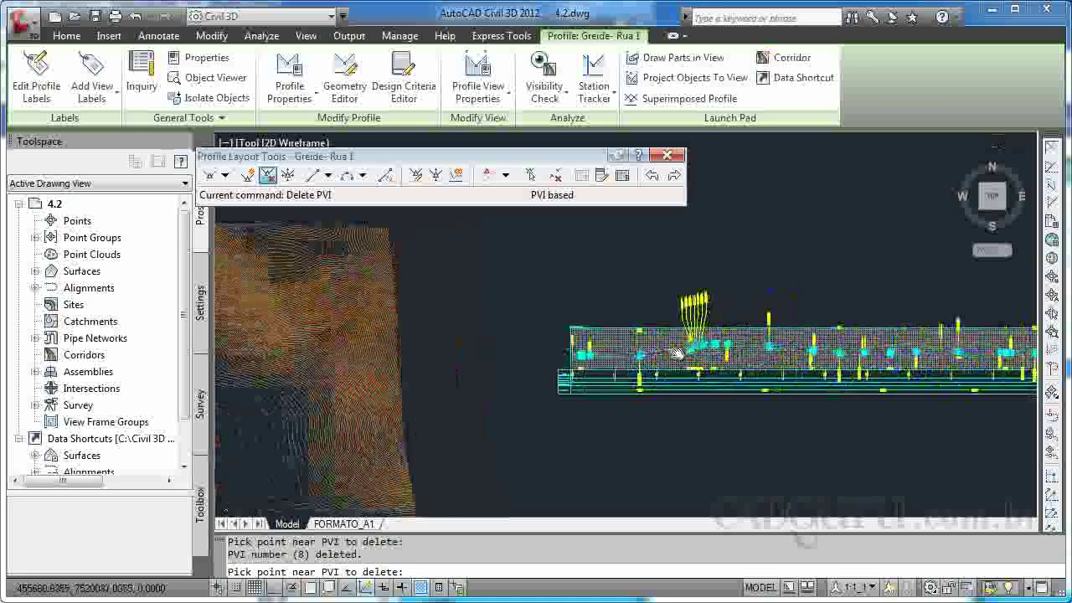
scroll(680, 355, "up", 8)
scroll(666, 372, "up", 5)
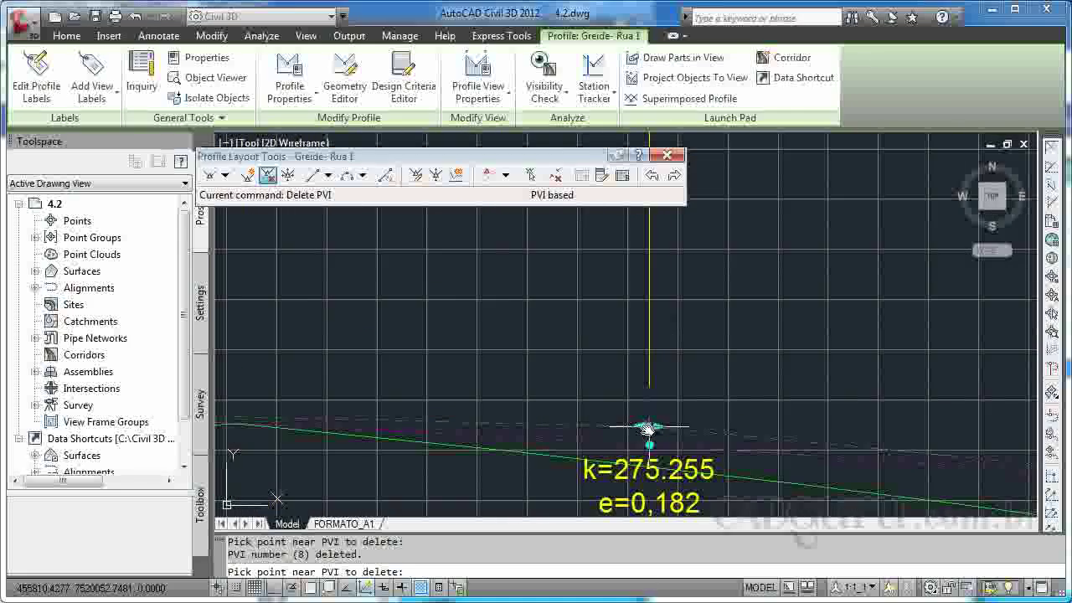
left_click(647, 428)
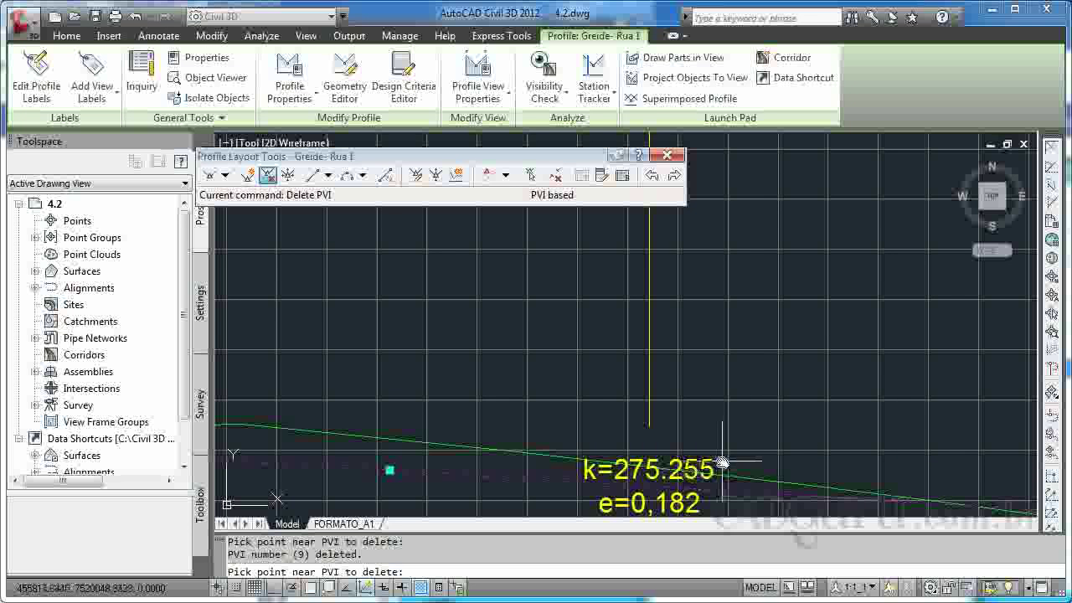
key("Return")
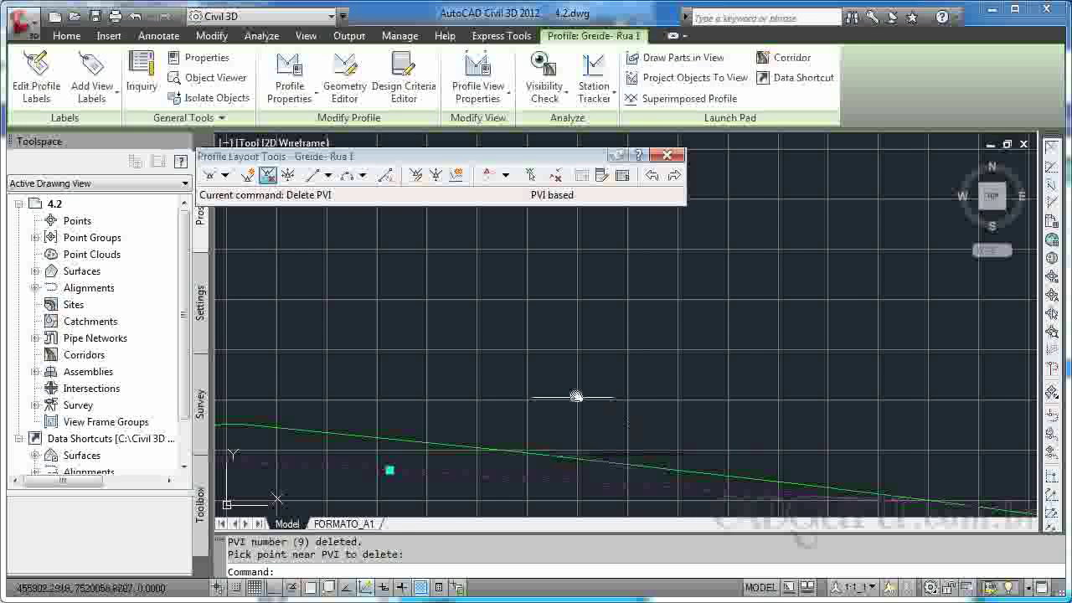
scroll(624, 435, "down", 6)
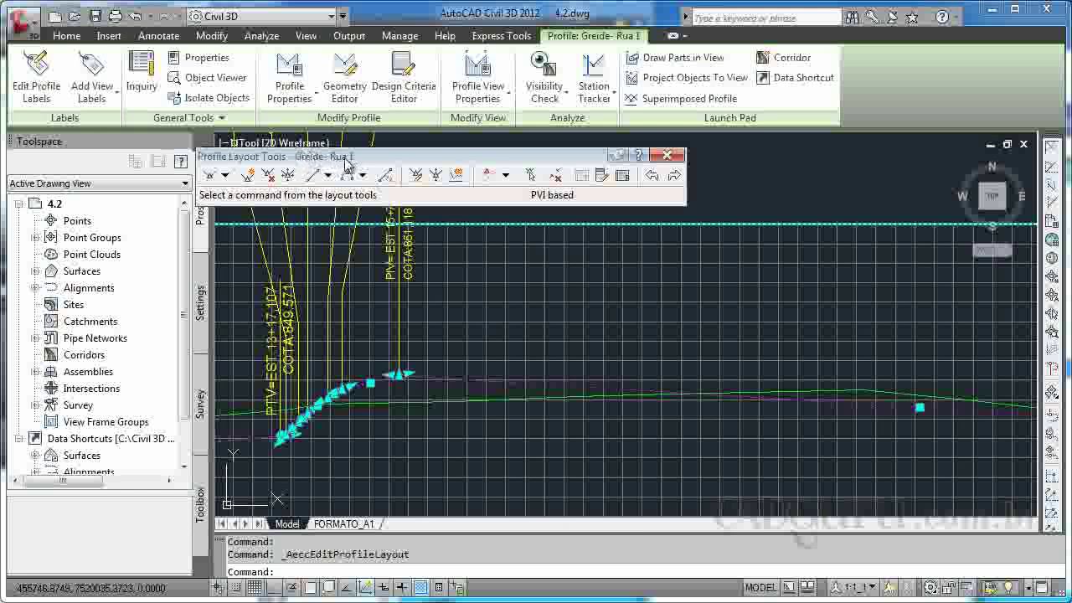
left_click(667, 155)
Open the Greide- Barragem profile's geometry for editing and display its profile entities table clear of the window edge
scroll(700, 335, "down", 5)
middle_click_drag(699, 383, 568, 214)
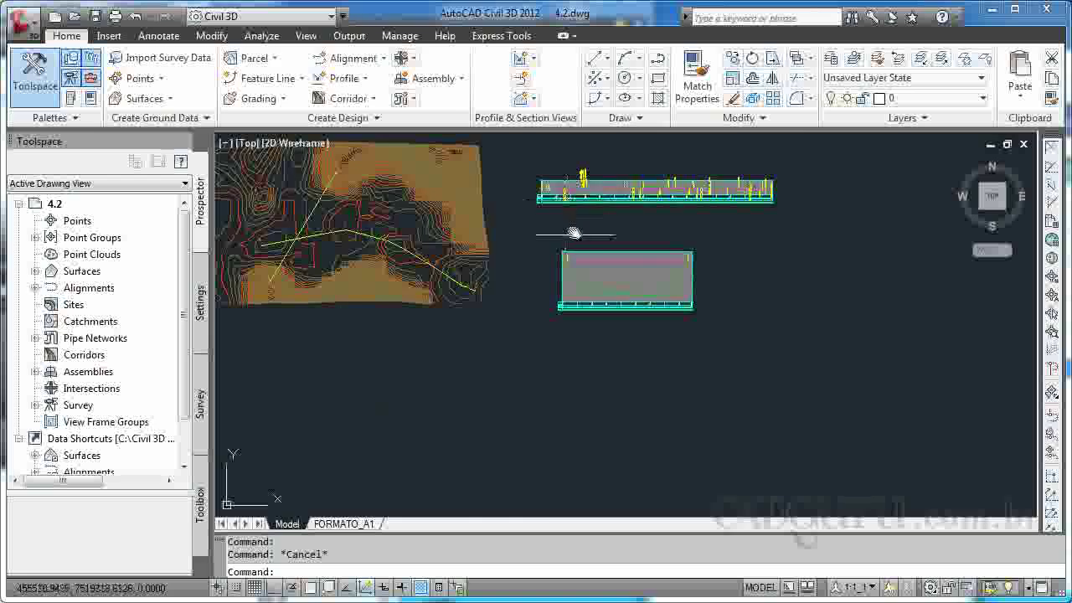
scroll(595, 260, "up", 8)
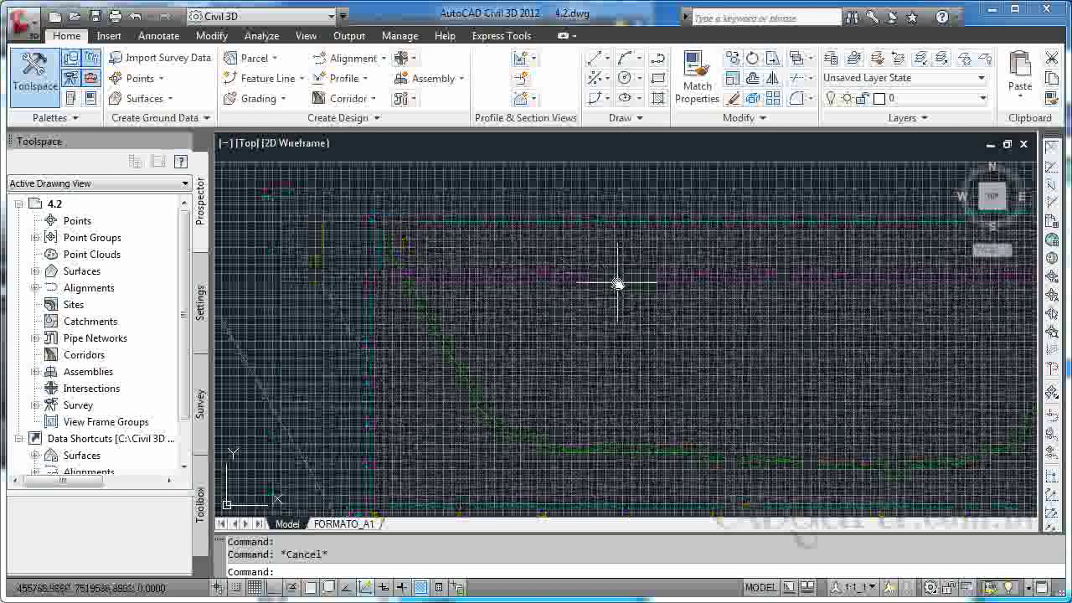
scroll(620, 285, "up", 2)
left_click(623, 285)
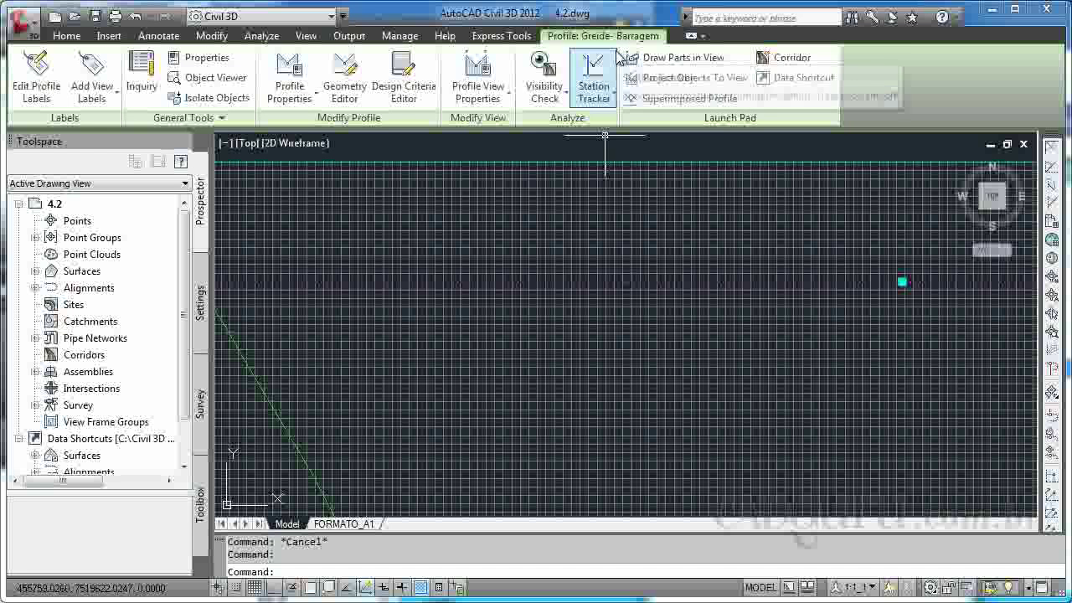
left_click(344, 88)
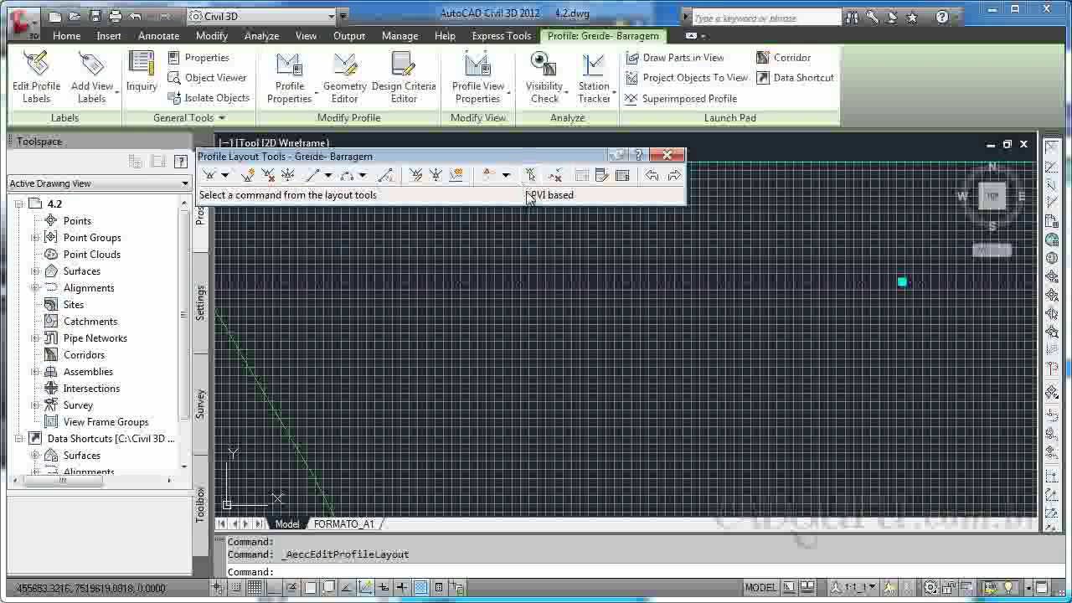
left_click(621, 177)
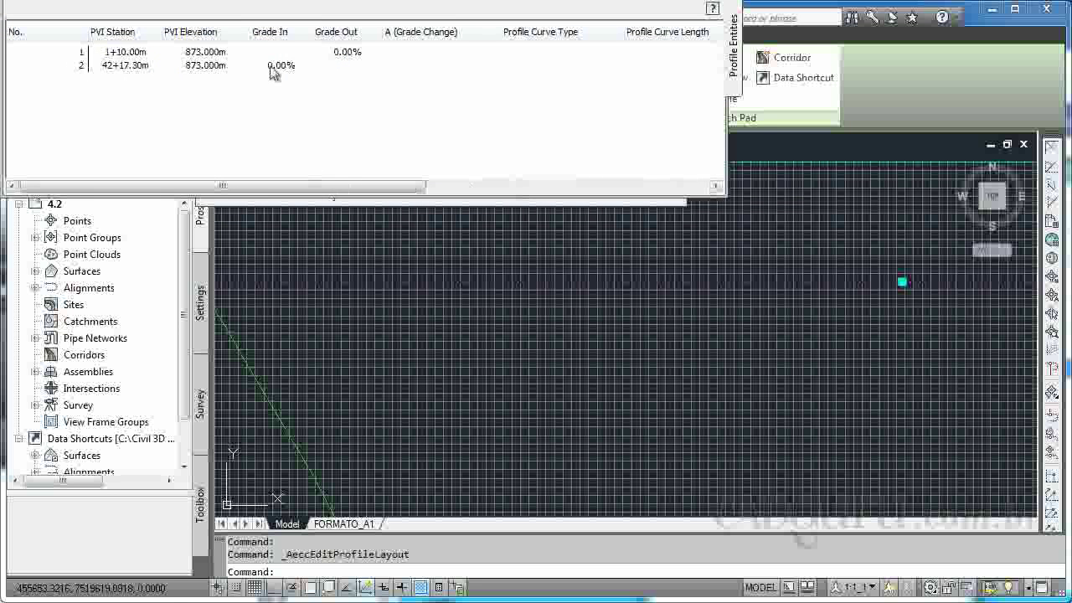
left_click_drag(1, 89, 246, 269)
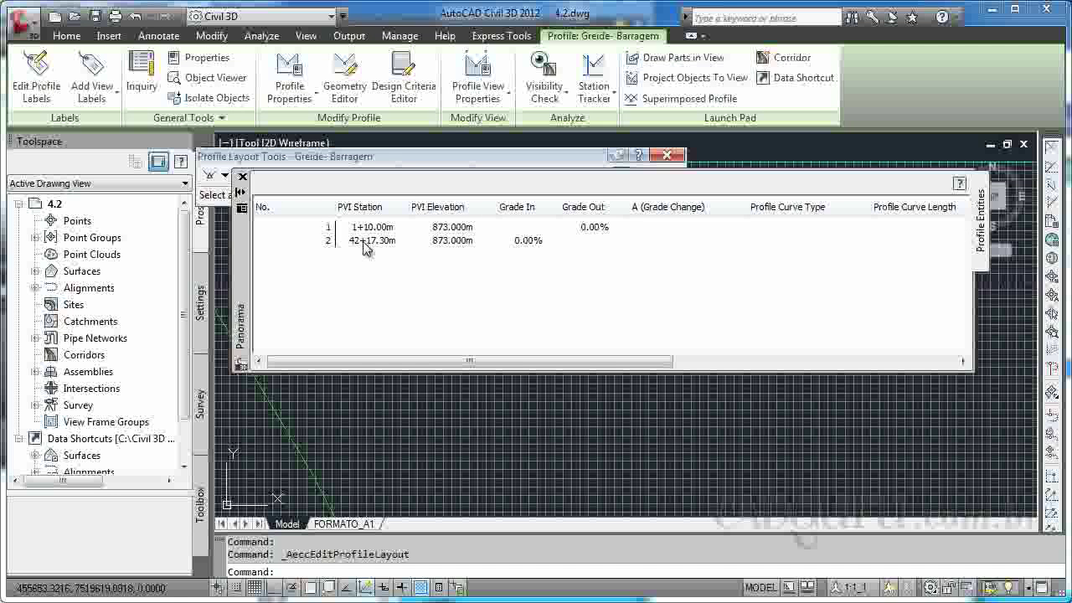
Set the elevation of the first PVI, at station 1+10.00, to 870 m
double_click(449, 228)
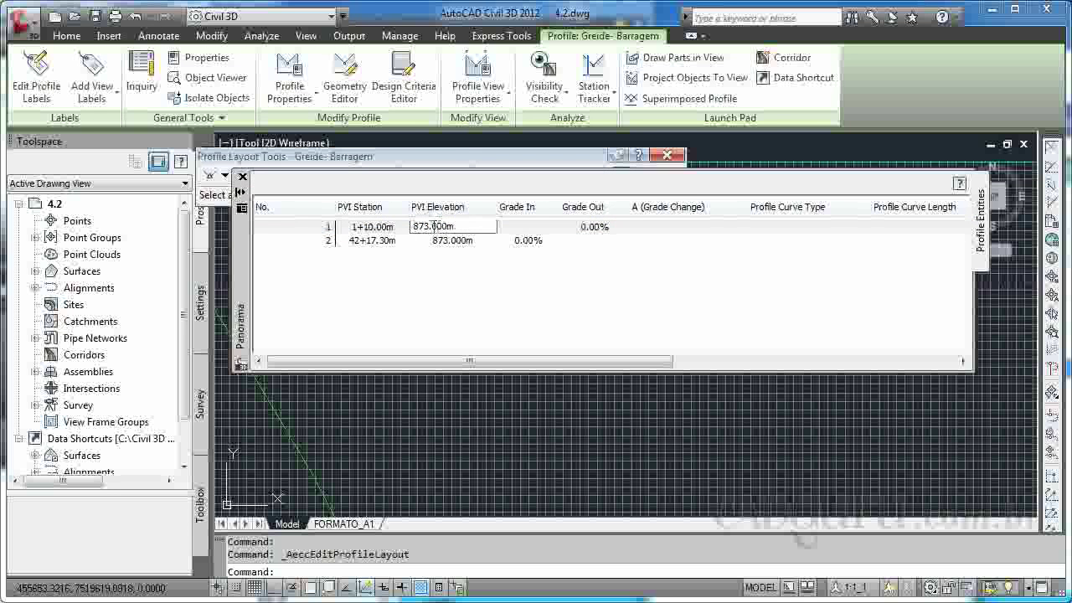
key("BackSpace")
key("BackSpace")
type("70")
key("Return")
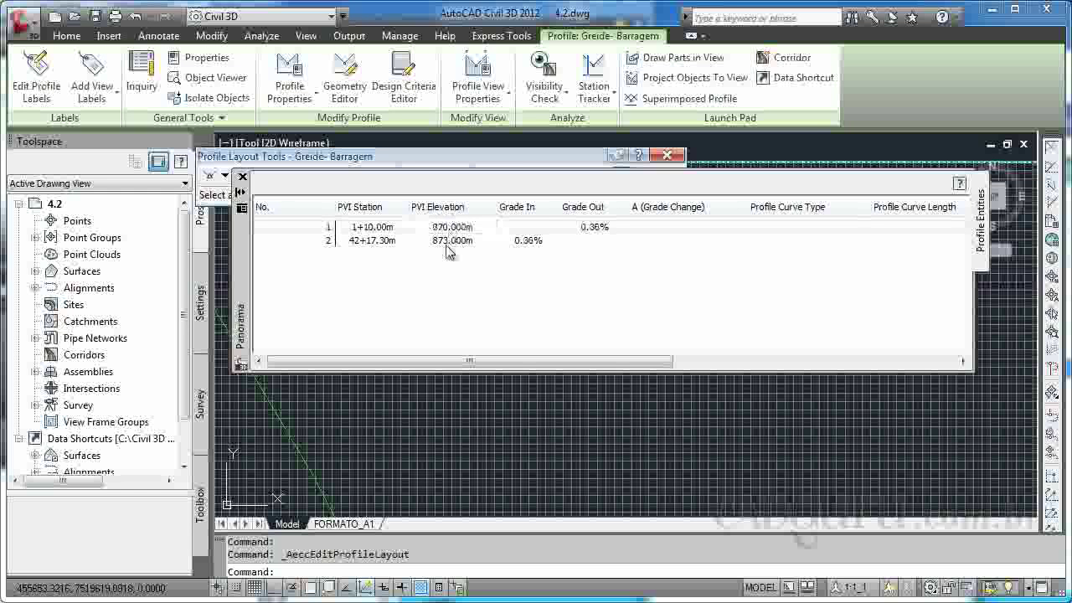
Set the elevation of the second PVI, at station 42+17.30, to 870 m
double_click(440, 240)
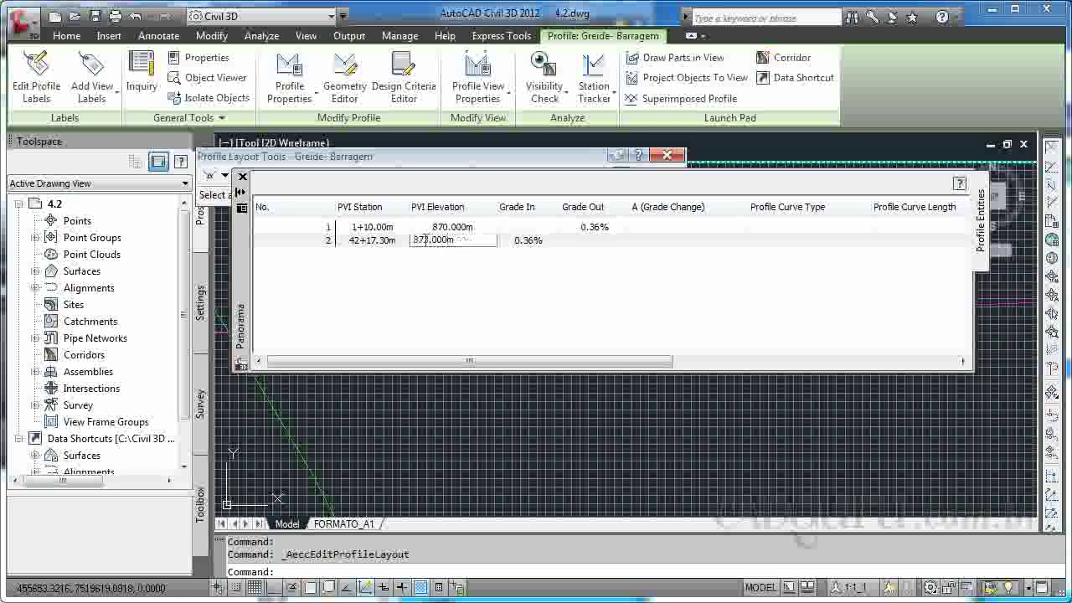
key("BackSpace")
key("BackSpace")
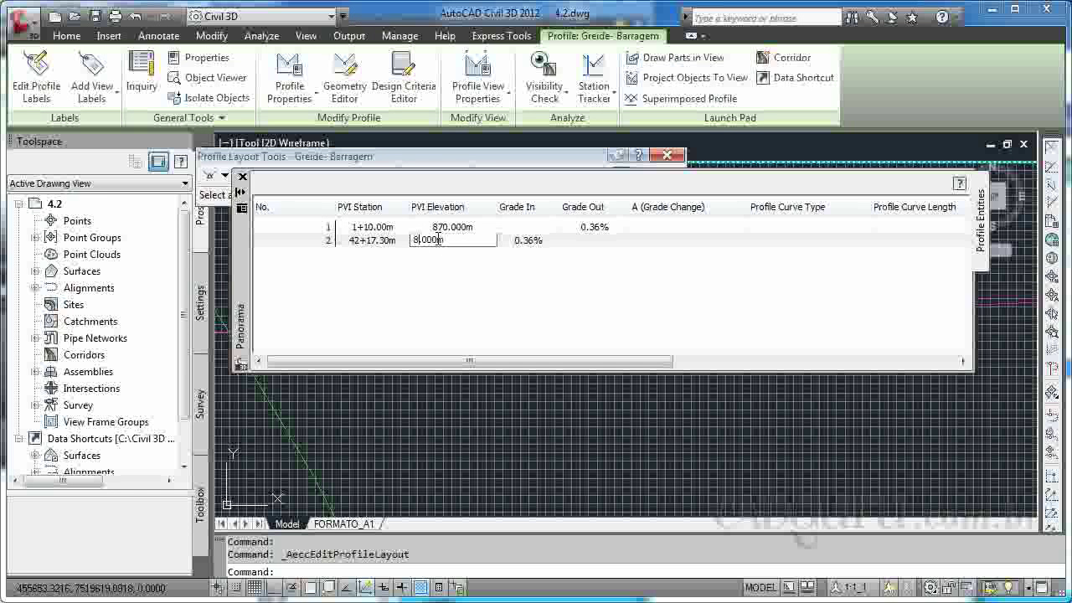
type("70")
key("Return")
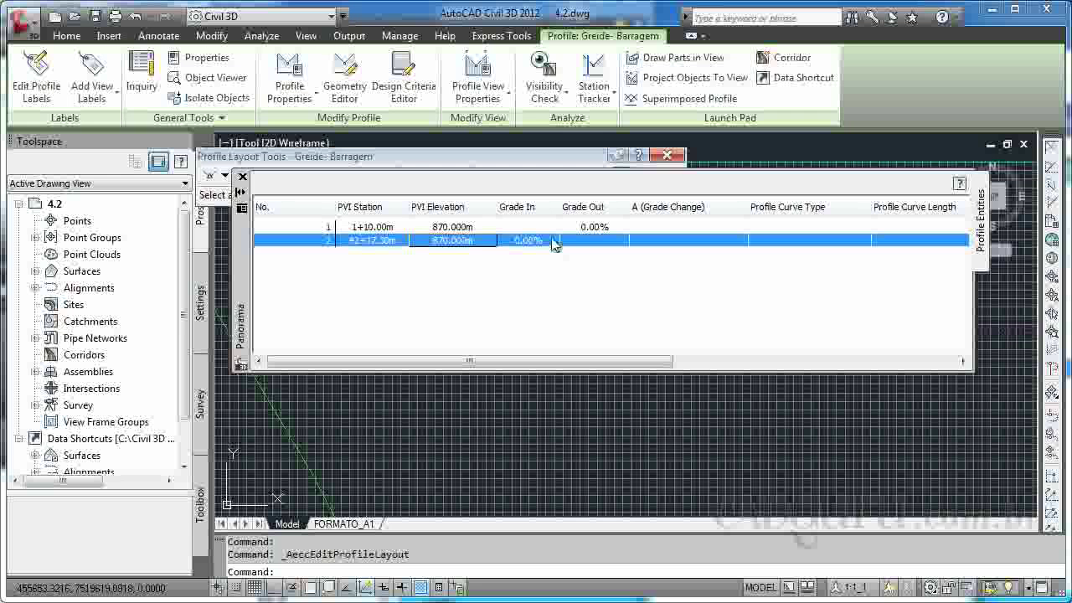
Set the elevation of the second PVI, at station 42+17.30, to 873 m and close the profile entities table
left_click(450, 242)
left_click(431, 241)
key("BackSpace")
type("3")
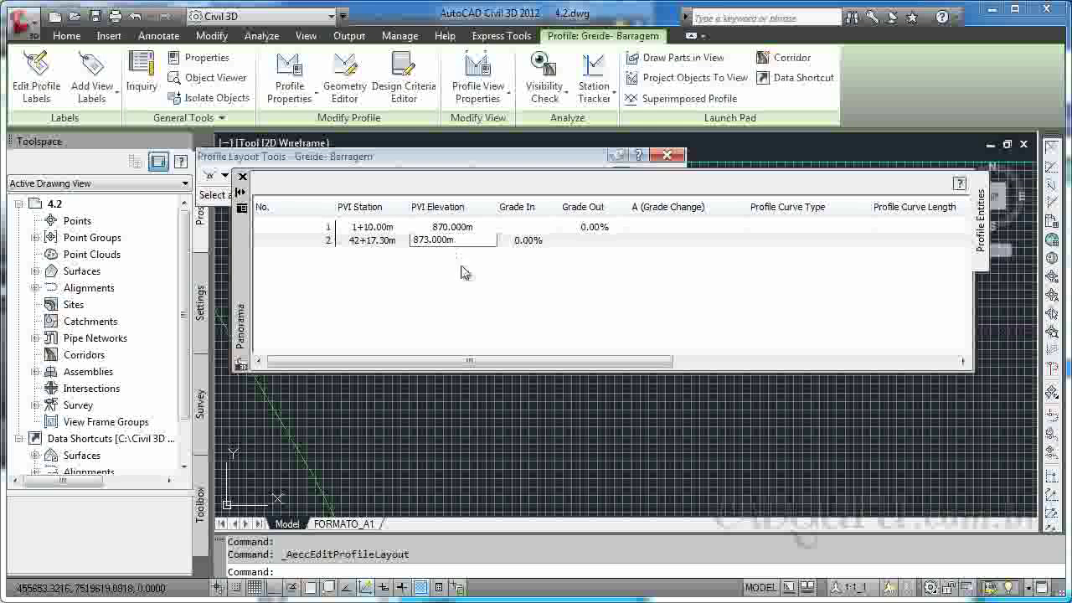
key("Return")
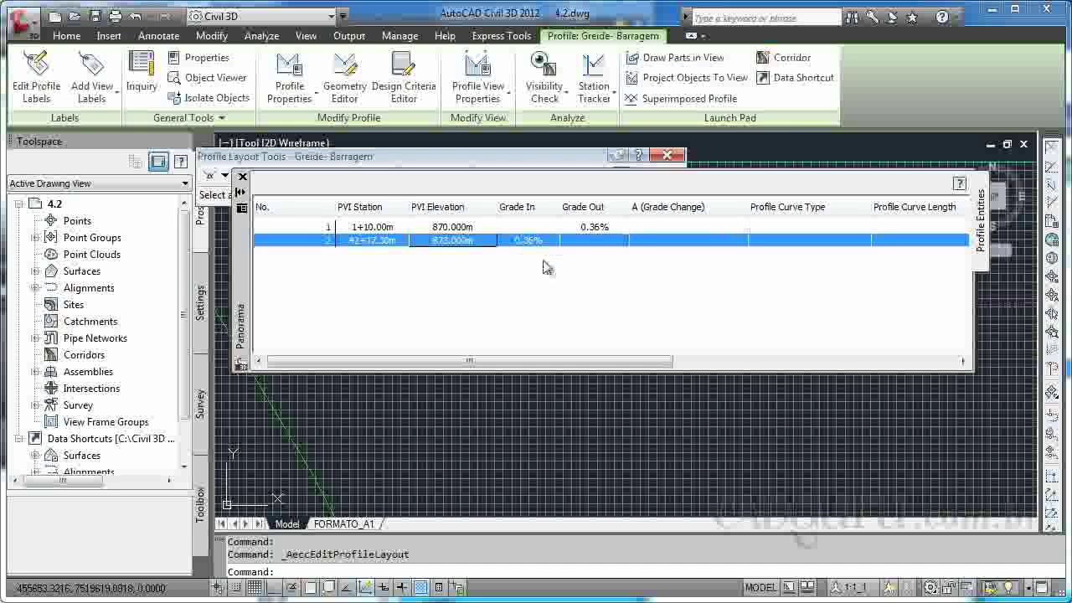
left_click(242, 177)
scroll(701, 351, "down", 6)
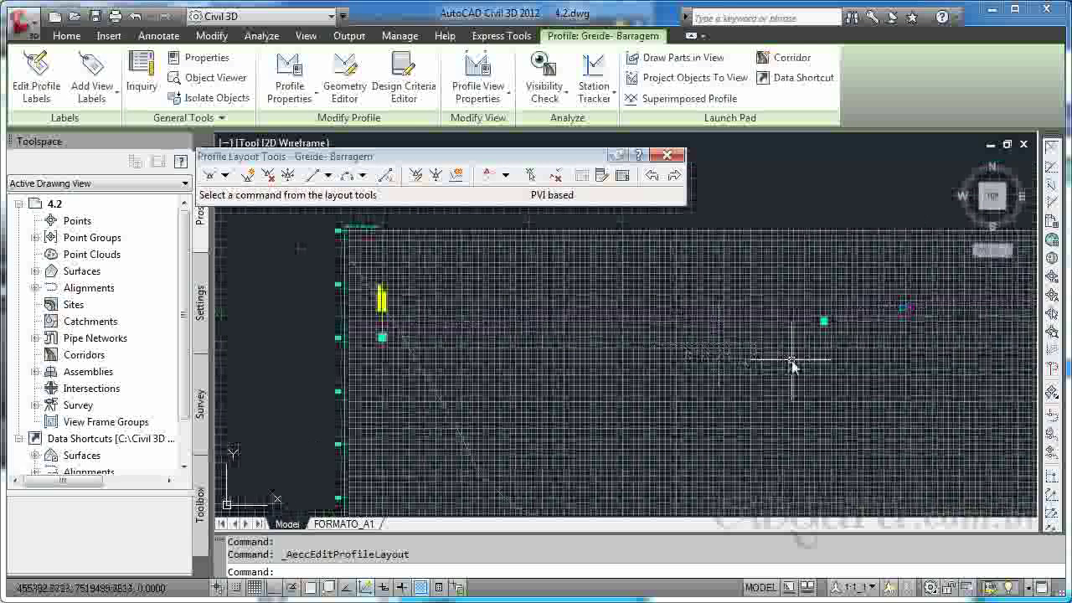
middle_click_drag(699, 398, 667, 401)
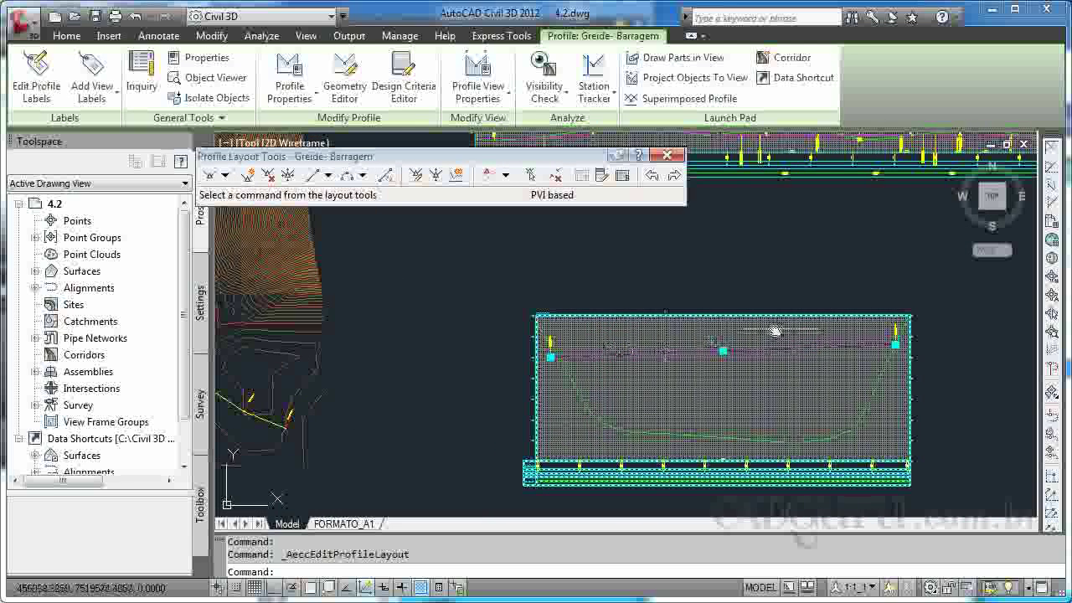